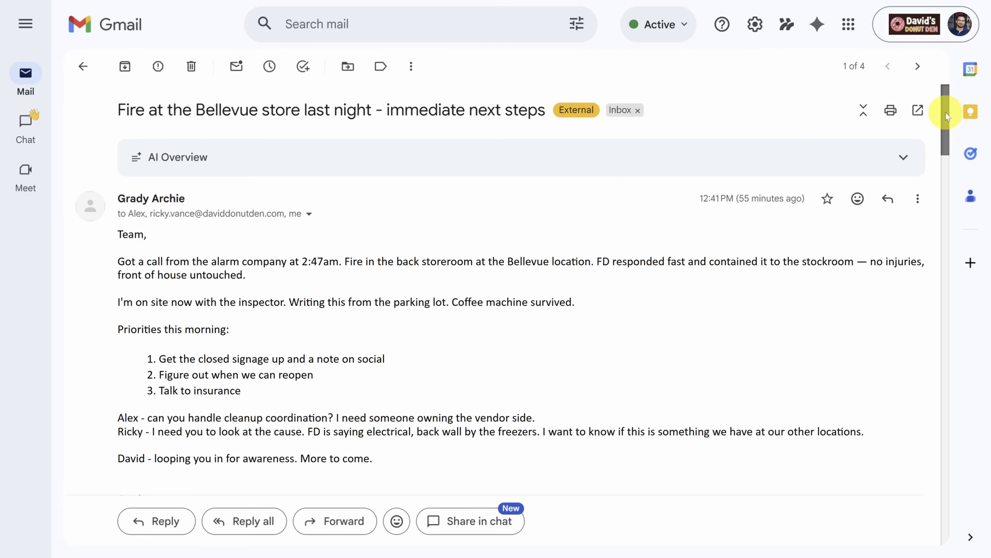
Read through the email thread about the fire at the Bellevue store
drag(946, 113, 961, 248)
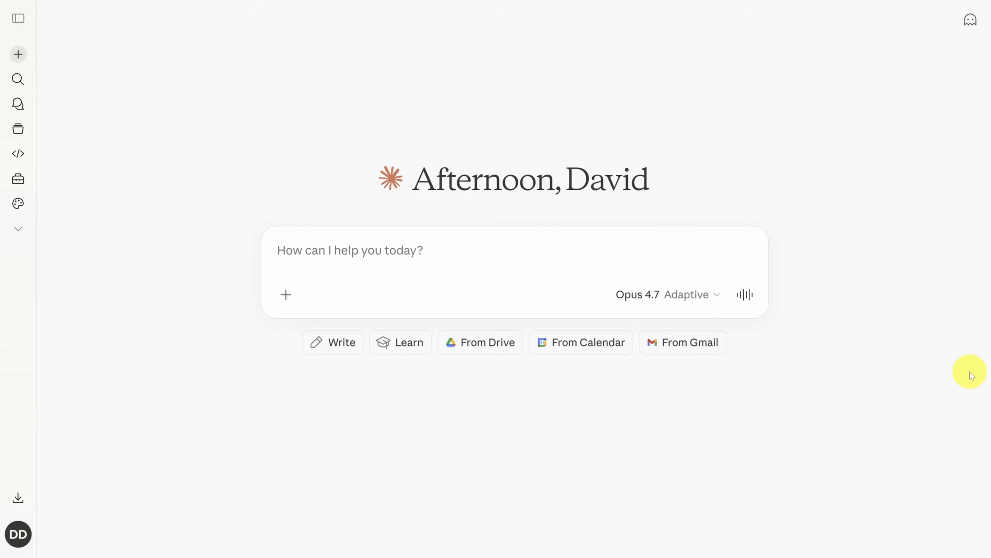
Switch to Claude and examine the personal gmail-summary skill's instructions, both rendered and as source
click(20, 18)
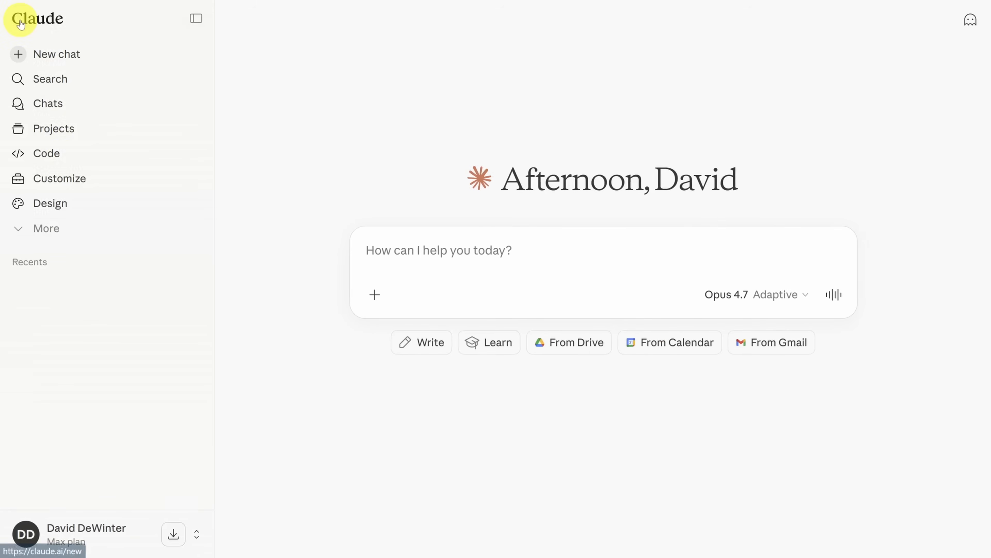
click(59, 178)
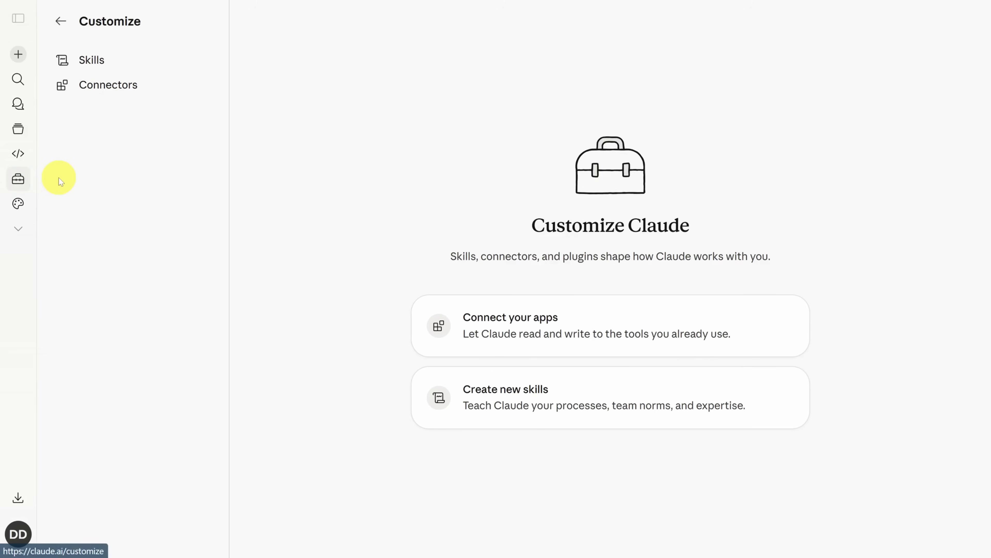
click(97, 61)
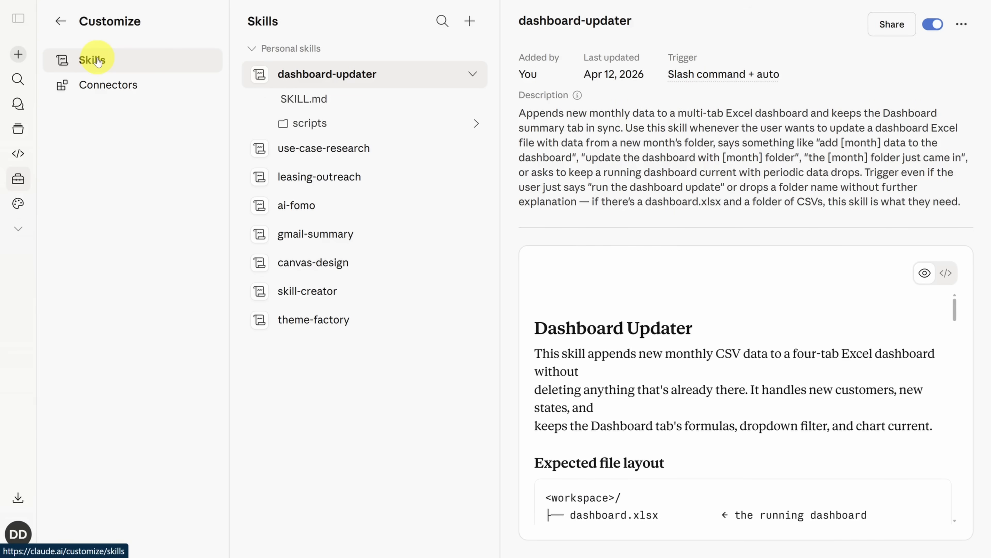
click(308, 232)
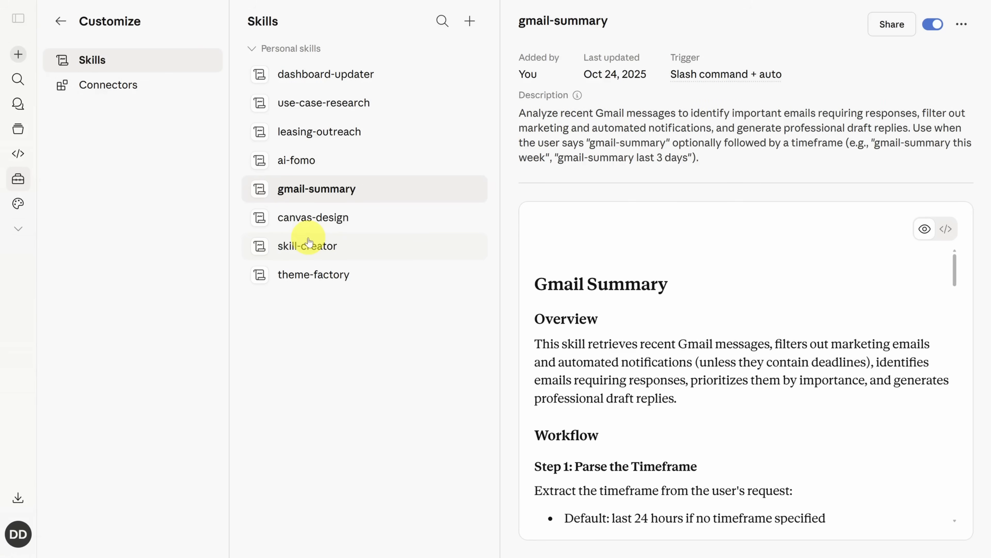
drag(954, 262, 972, 345)
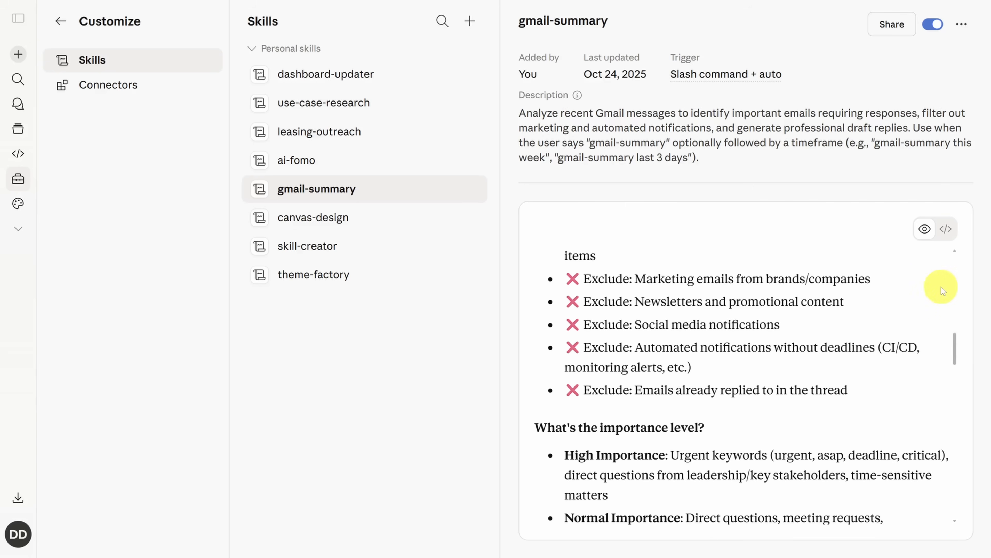
click(946, 229)
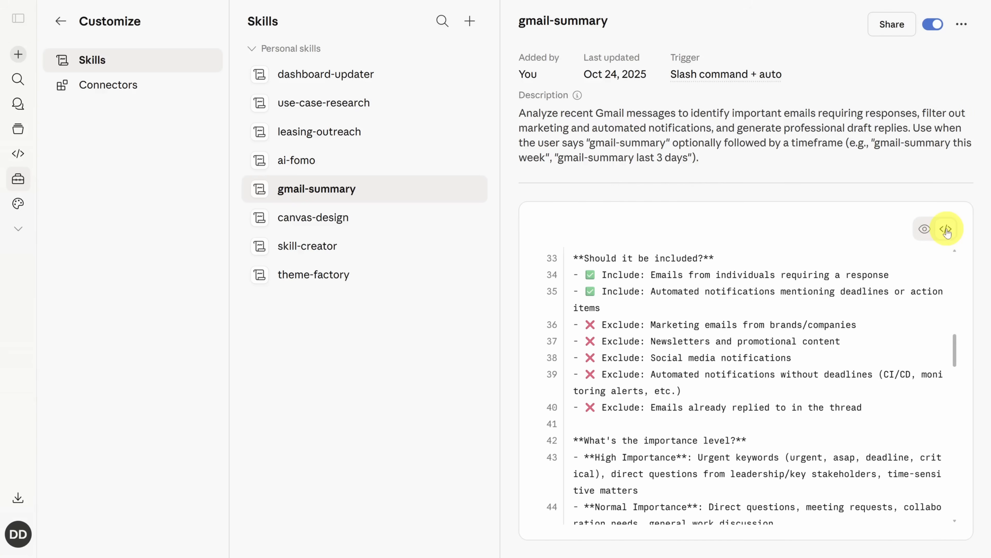
drag(954, 349, 955, 265)
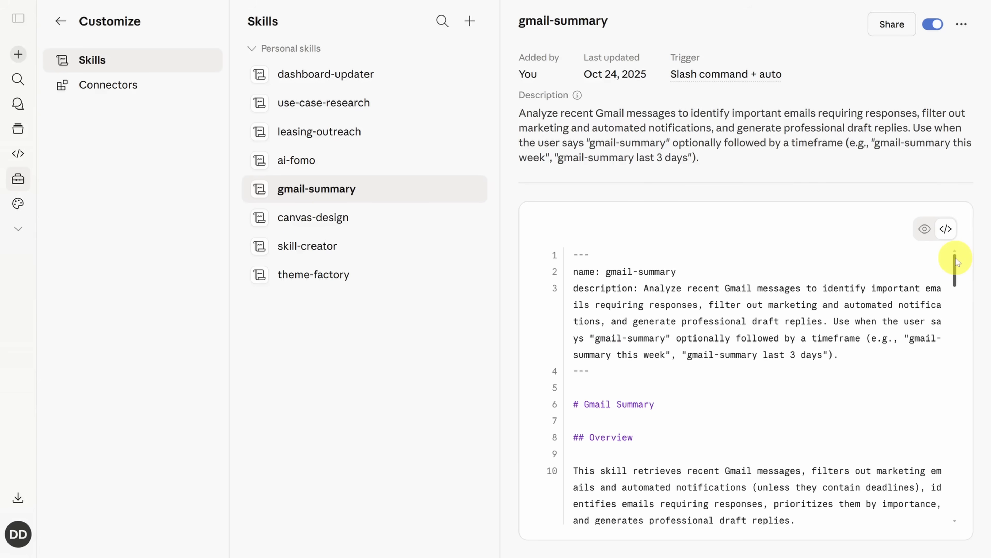
View the dashboard-updater skill and expand its scripts folder
click(352, 82)
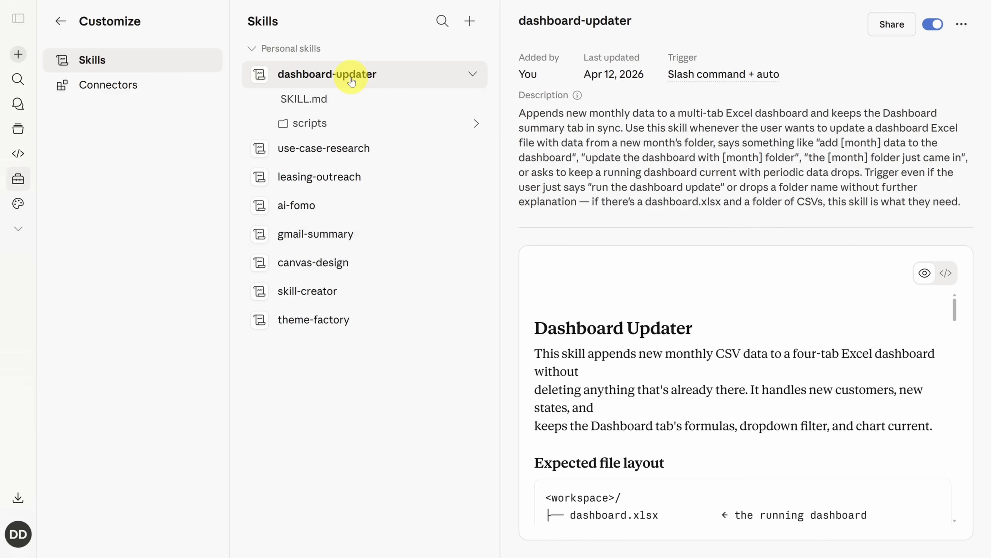
click(387, 125)
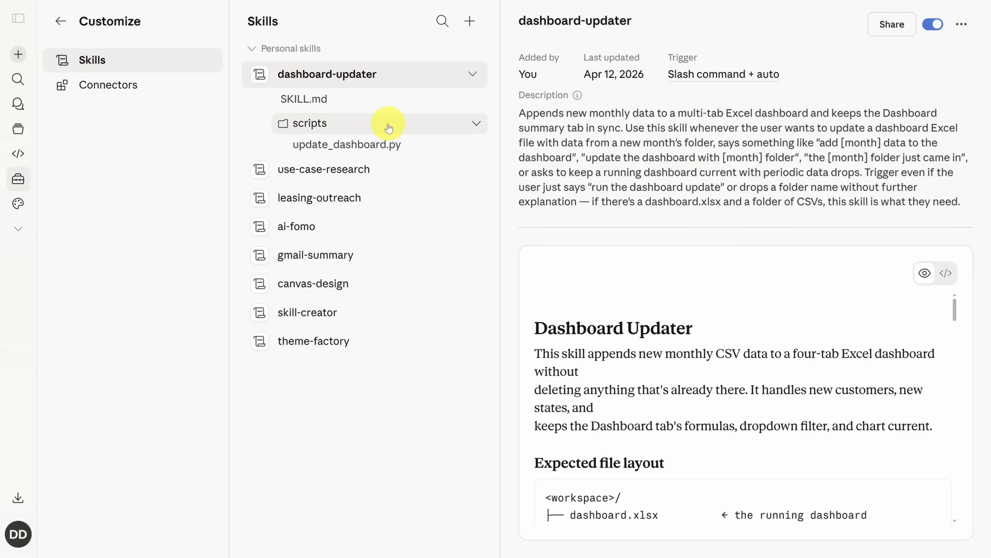
Start creating a new skill with Claude by sending the prefilled skill-creator prompt, and collapse the sidebar
click(470, 21)
mouse_move(485, 76)
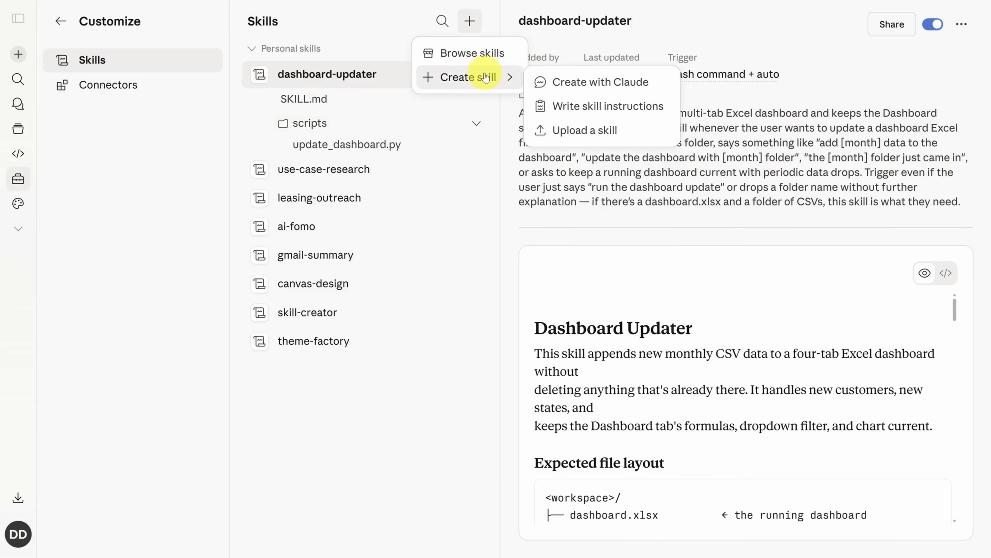
click(580, 81)
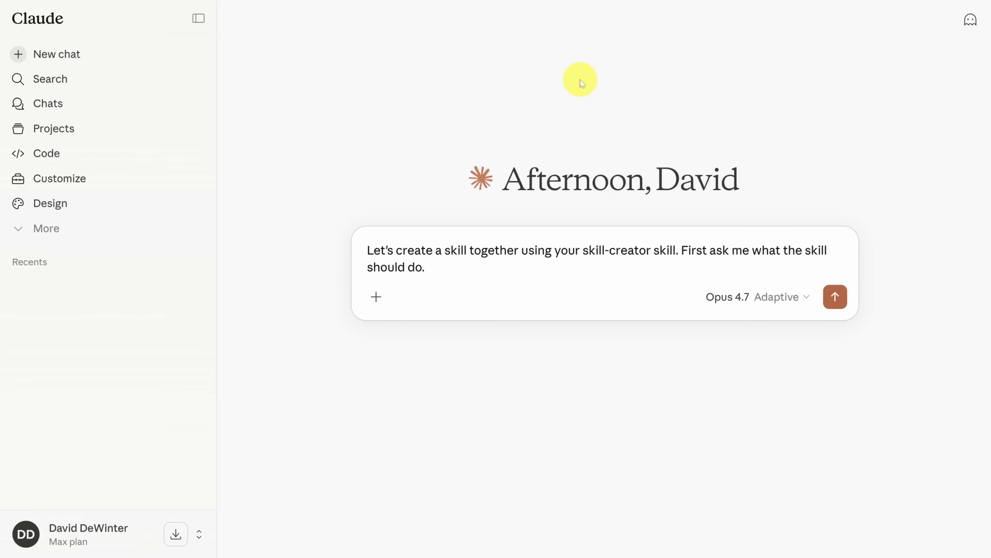
key(Return)
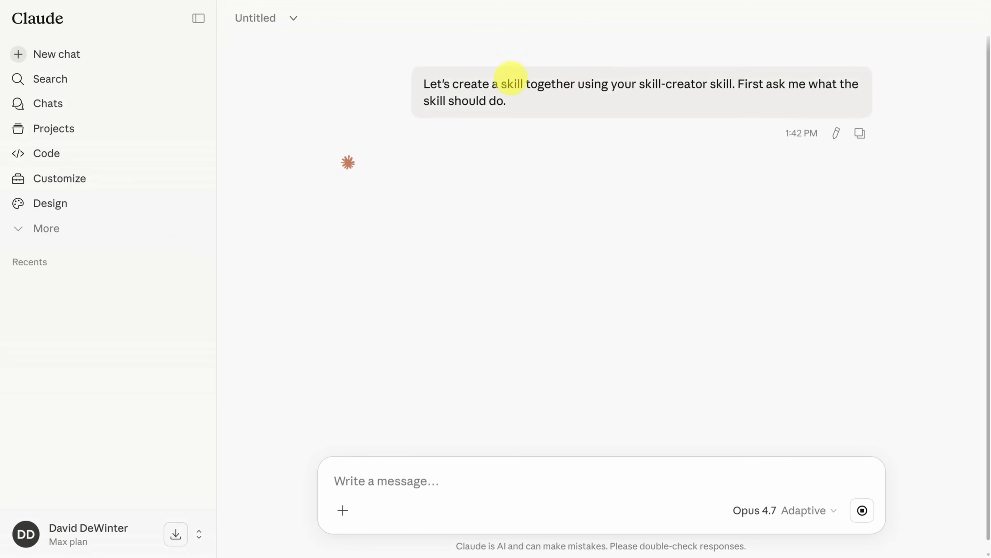
click(200, 28)
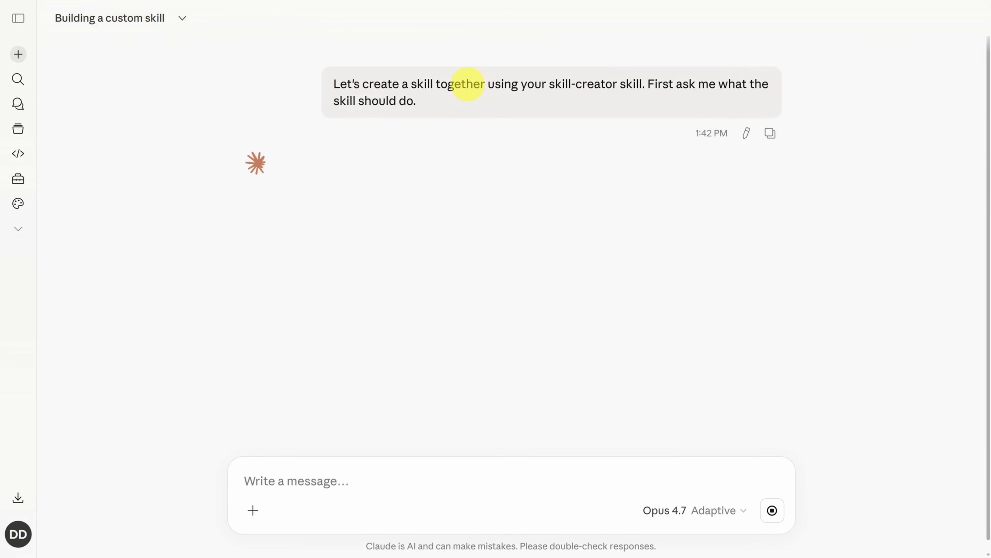
Reply that the skill should summarize coworker email or Slack threads, flag action items and draft direct, concise responses without em dashes, asking what else to clarify
drag(549, 83, 618, 84)
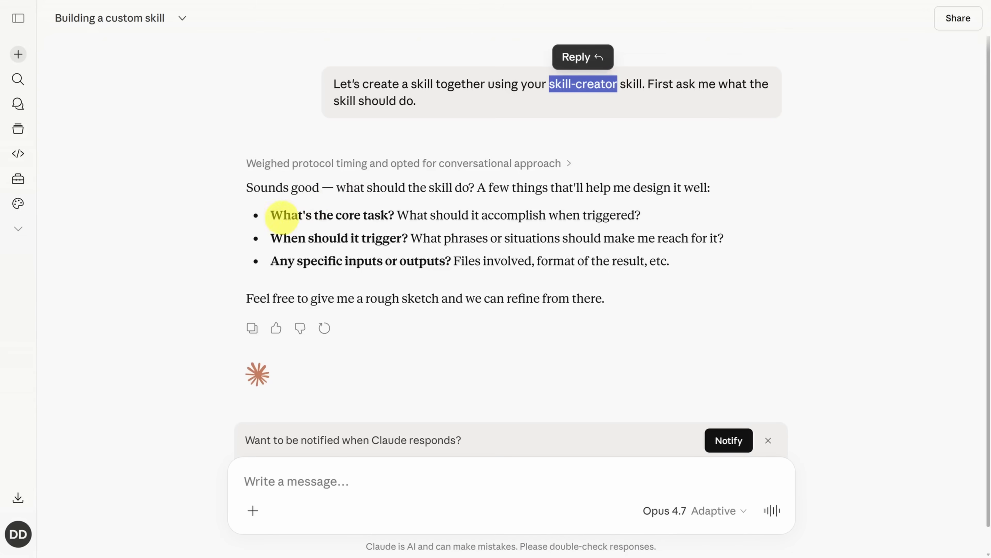
click(272, 217)
drag(273, 216, 645, 209)
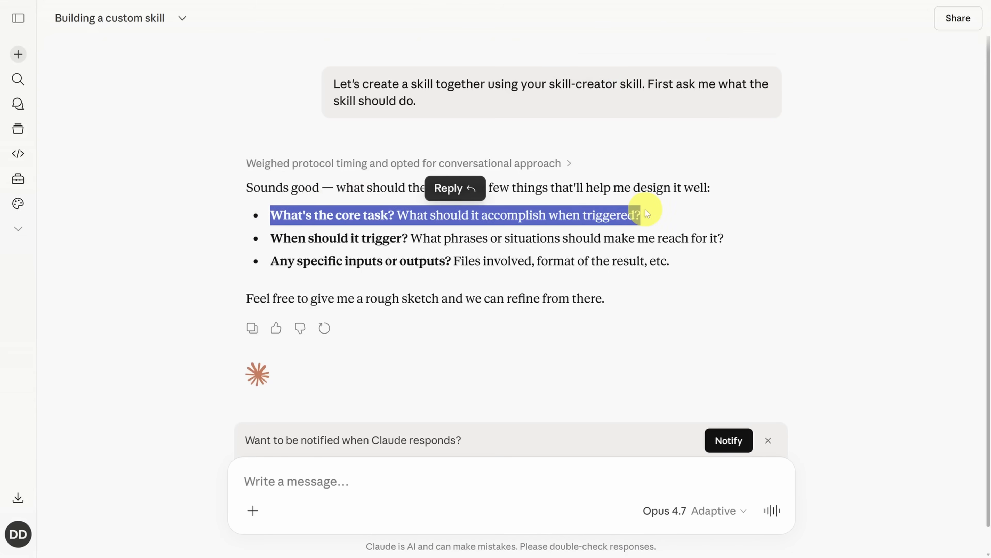
click(414, 476)
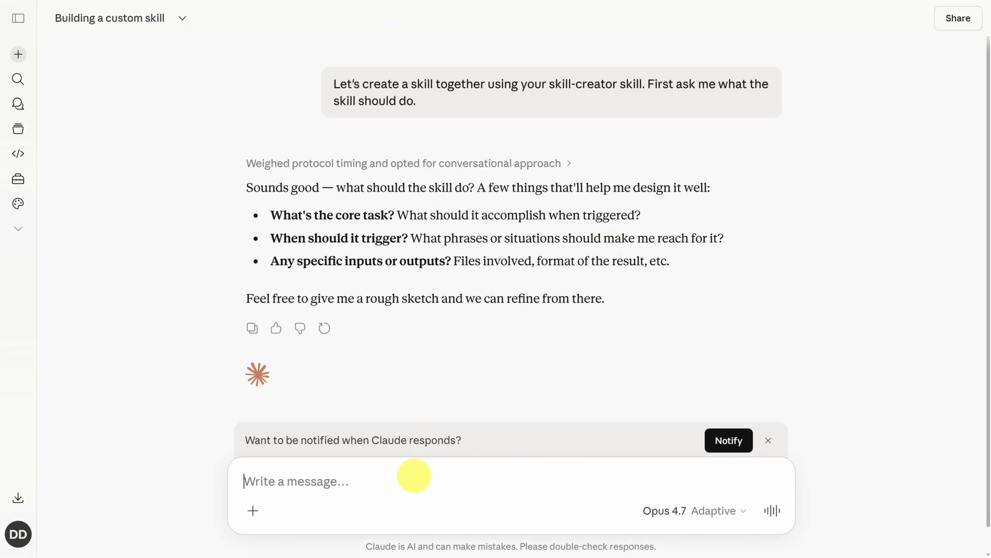
text(Given a long email or Slack thread among my coworkers, summarize the main points, call out any action items for me, and draft a response in a direct, concise tone, without em dashes. I need help building my tone.  What else should I clarify?)
key(Return)
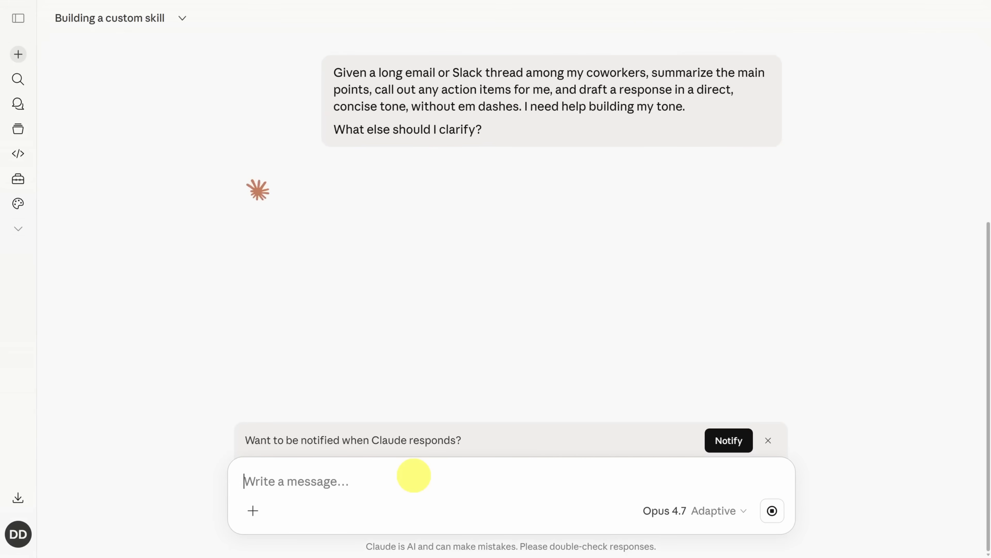
Review the sent request and Claude's clarifying questions, and send the prepared answers with sample replies for the tone
drag(334, 72, 647, 73)
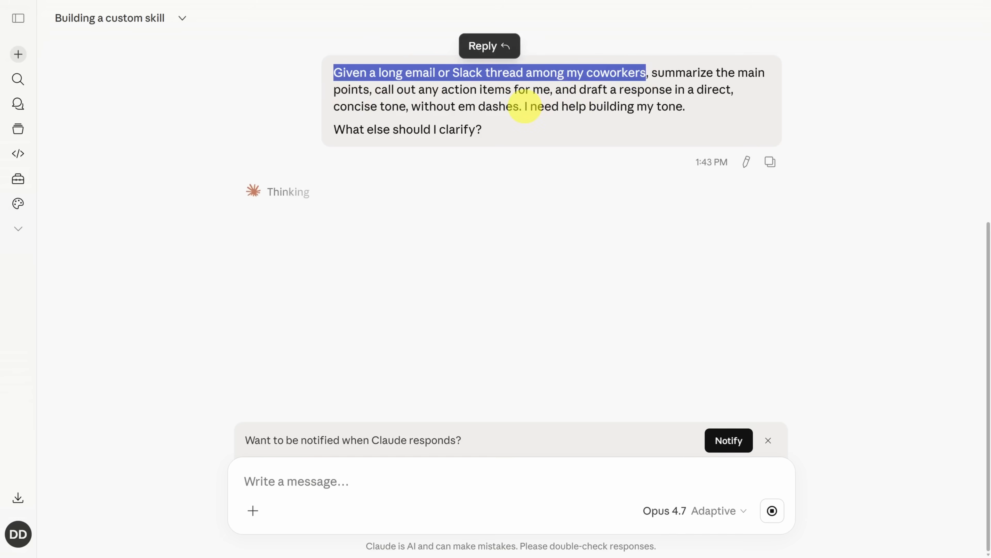
click(542, 106)
drag(542, 106, 689, 110)
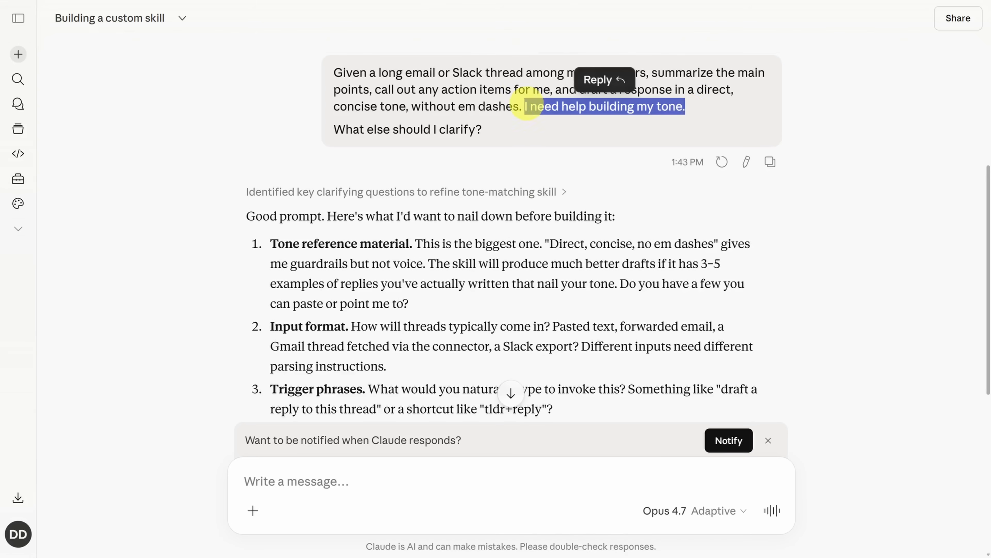
drag(334, 130, 518, 139)
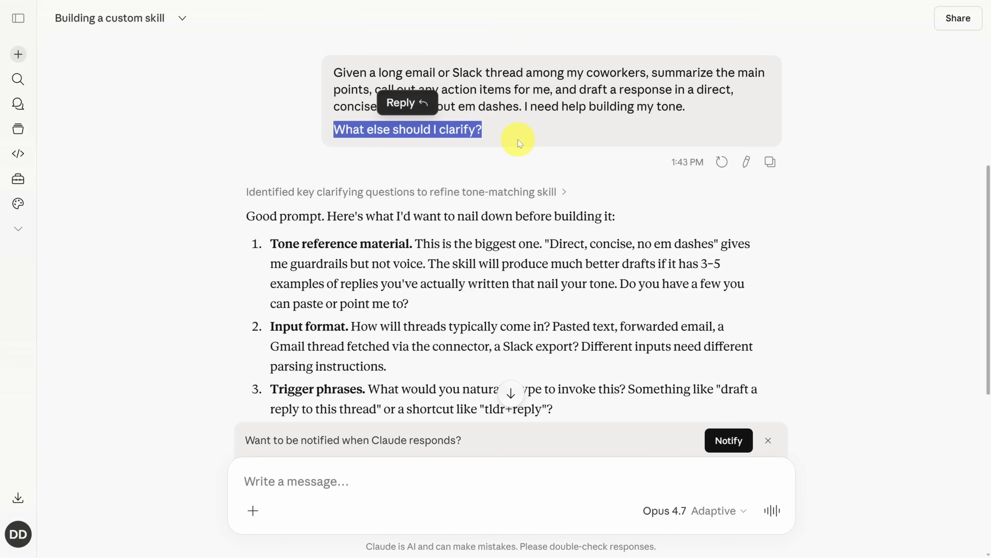
scroll(807, 156, down, 5)
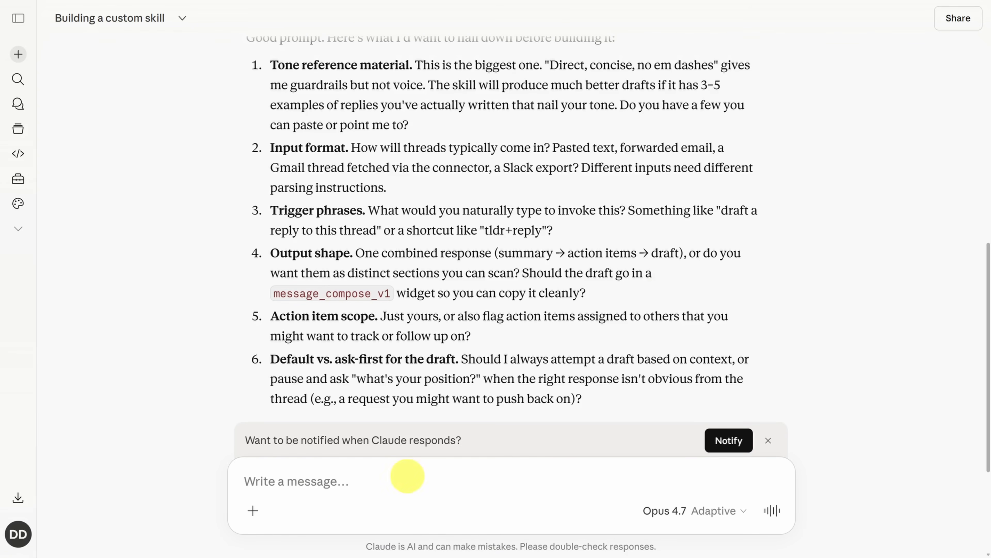
key(ctrl+v)
key(Return)
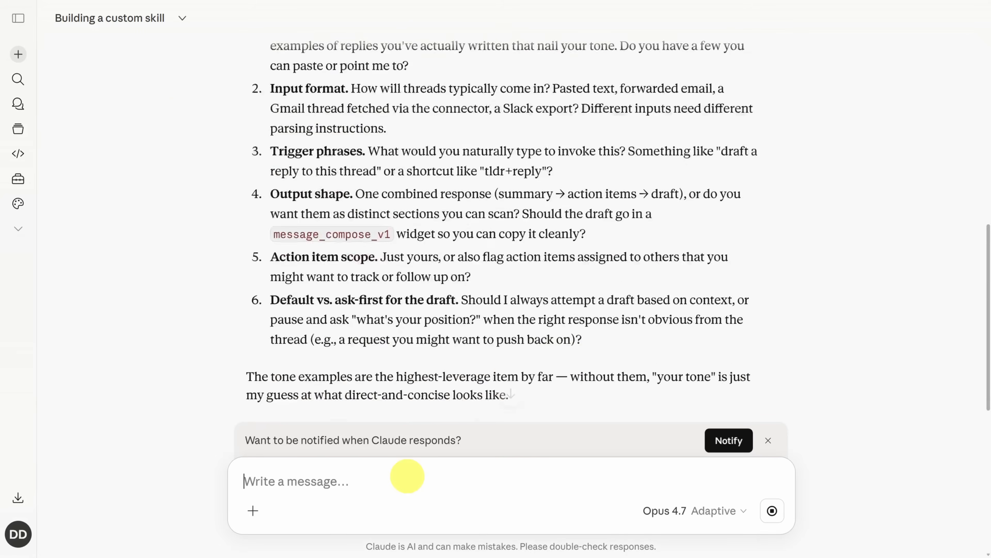
Examine the clarifying question about trigger phrases, comparing the natural-language request with the shortcut example
scroll(243, 205, up, 10)
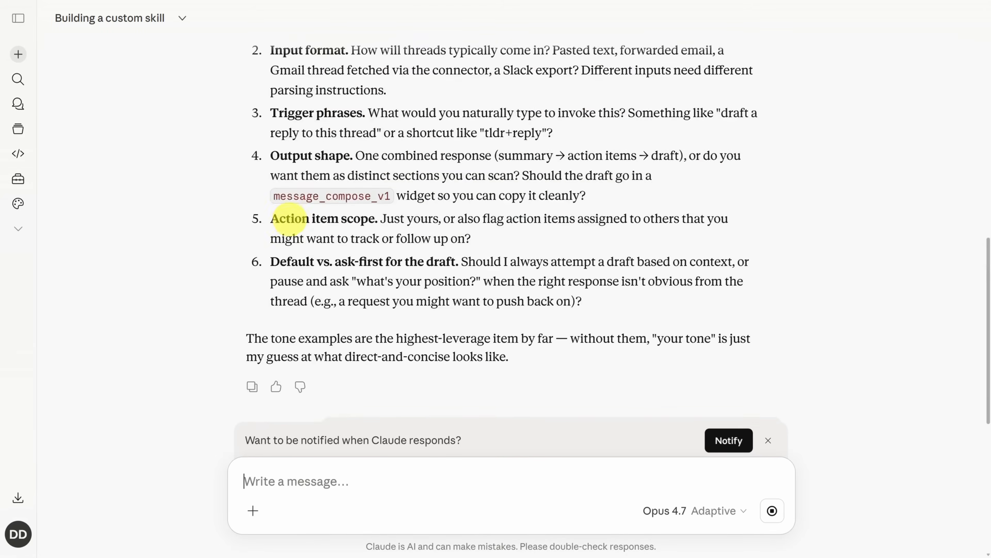
drag(270, 173, 586, 193)
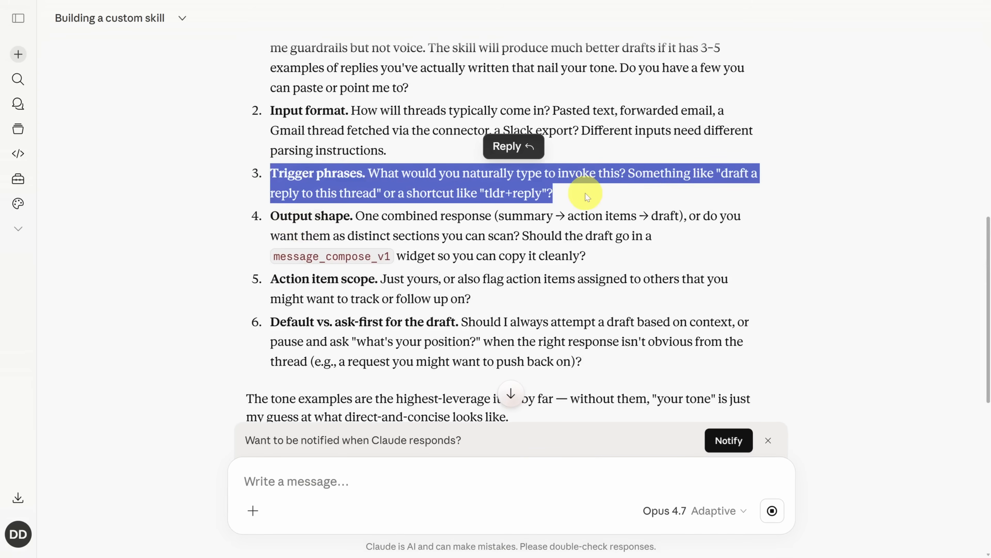
click(590, 203)
drag(406, 193, 556, 194)
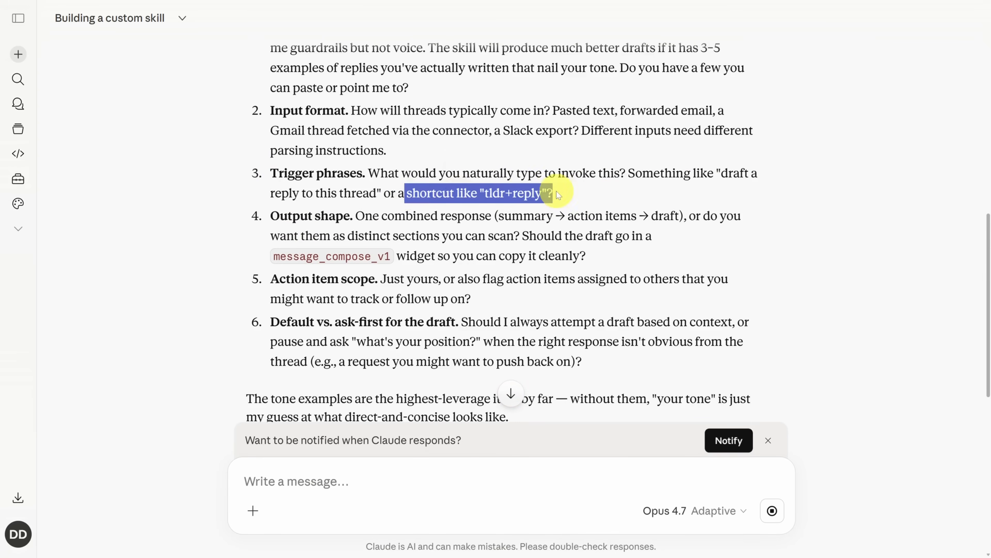
click(597, 197)
drag(717, 176, 388, 192)
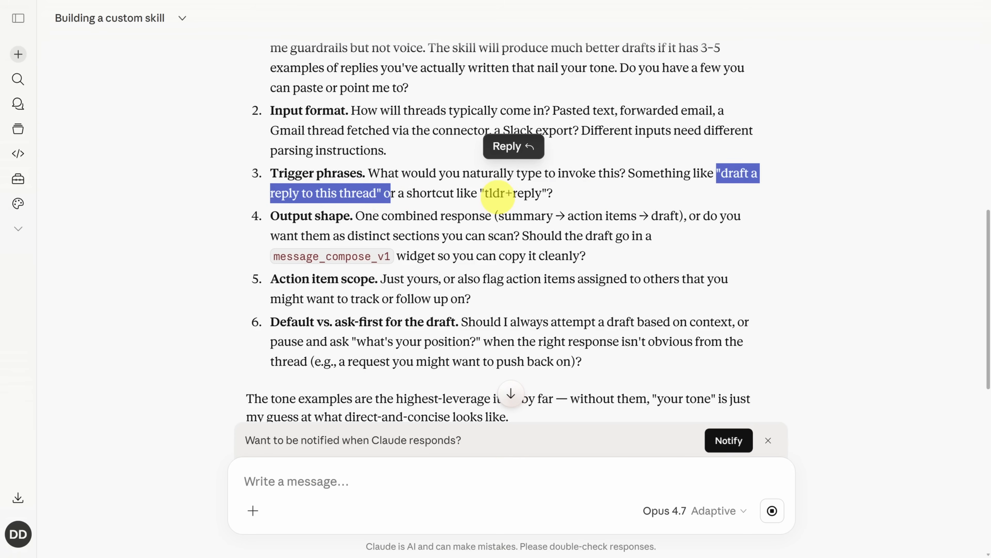
drag(480, 193, 553, 193)
Review the extracted tone rules, the drafted skill's structure and the proposed test cases
scroll(553, 193, down, 20)
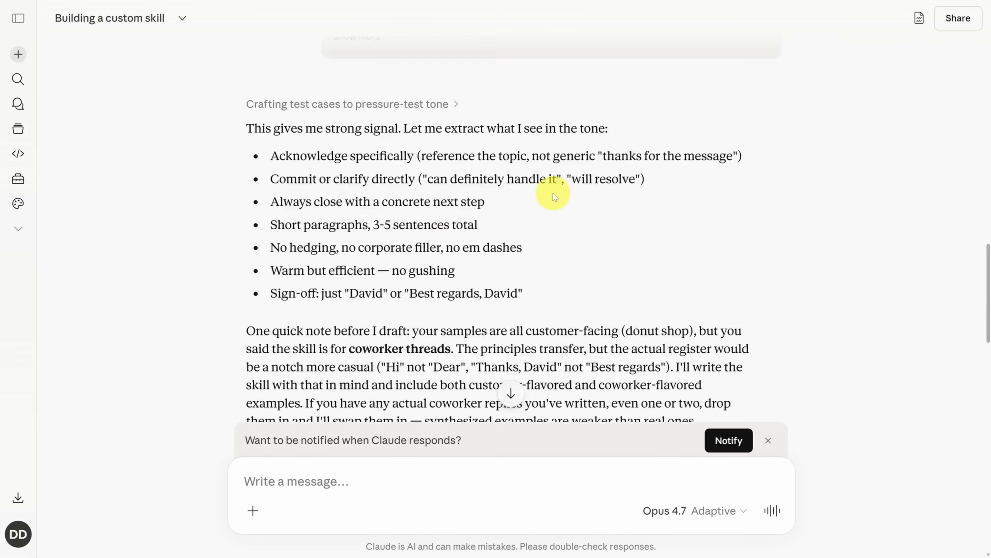
scroll(553, 193, down, 2)
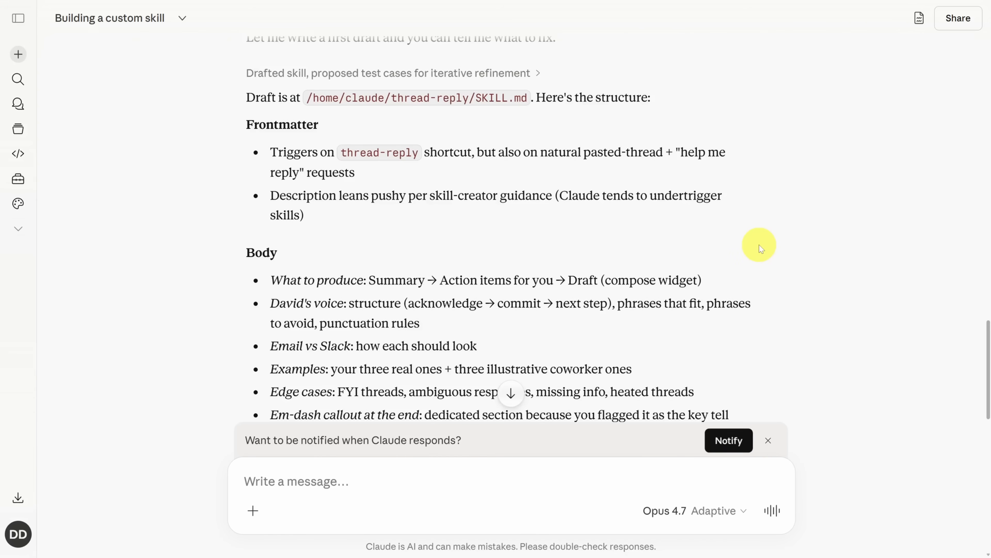
scroll(759, 245, down, 20)
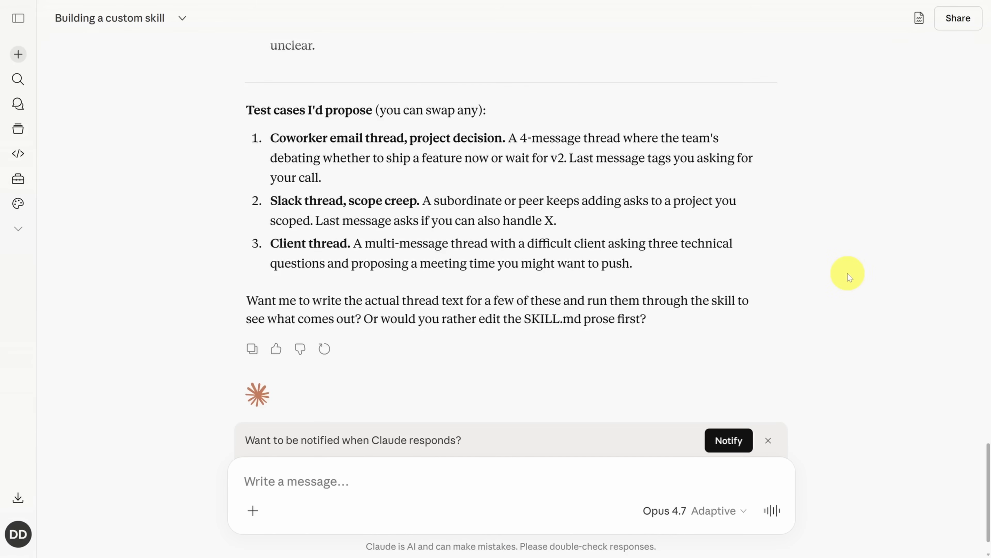
drag(248, 299, 463, 301)
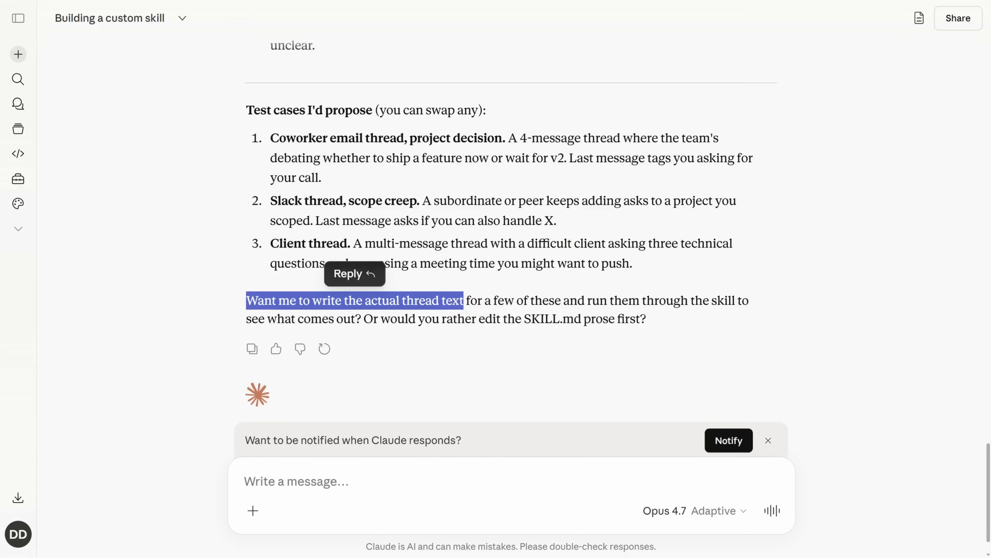
Send partner-proposal-thread.txt as an attachment in the skill chat, and look back over the draft's summary
mouse_move(468, 1)
drag(427, 508, 411, 479)
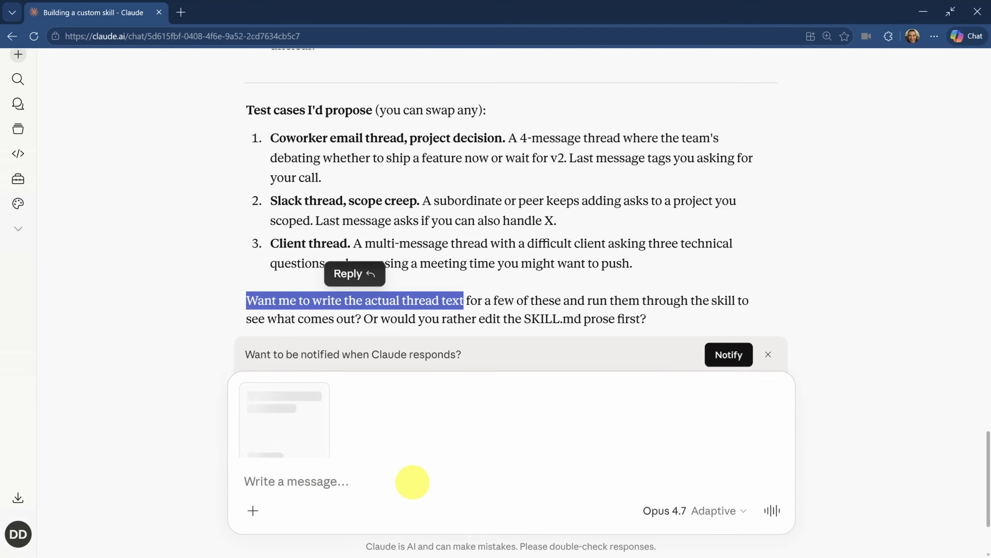
key(Return)
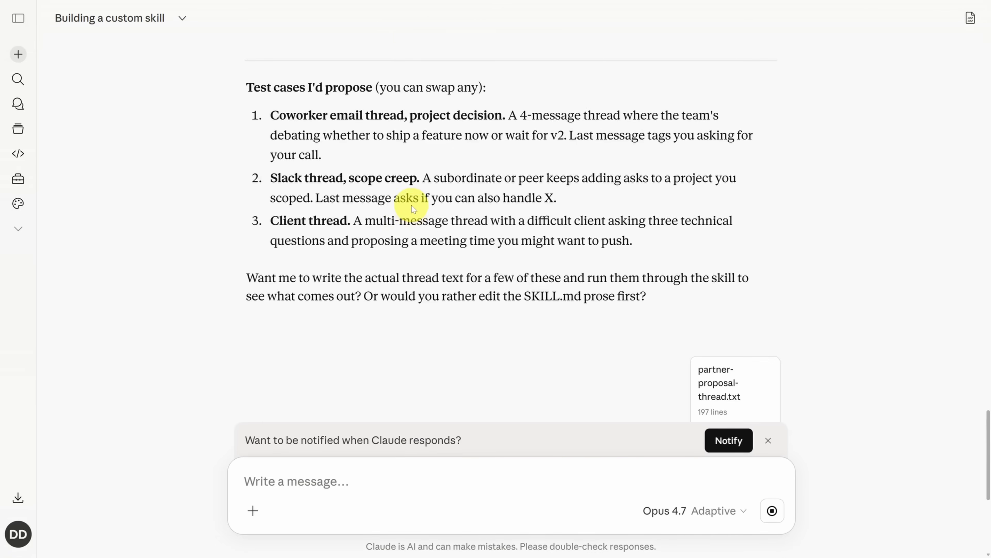
scroll(410, 208, up, 3)
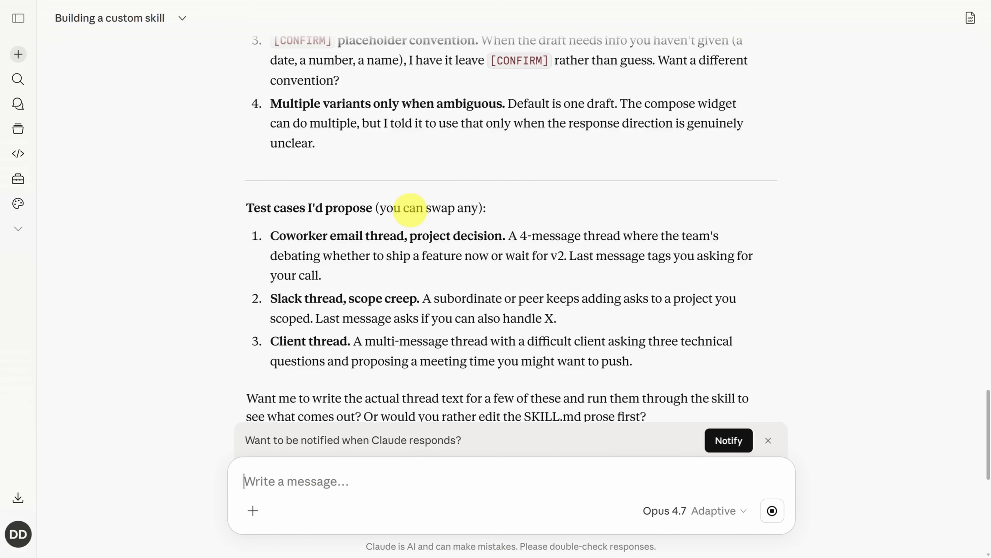
scroll(410, 208, up, 10)
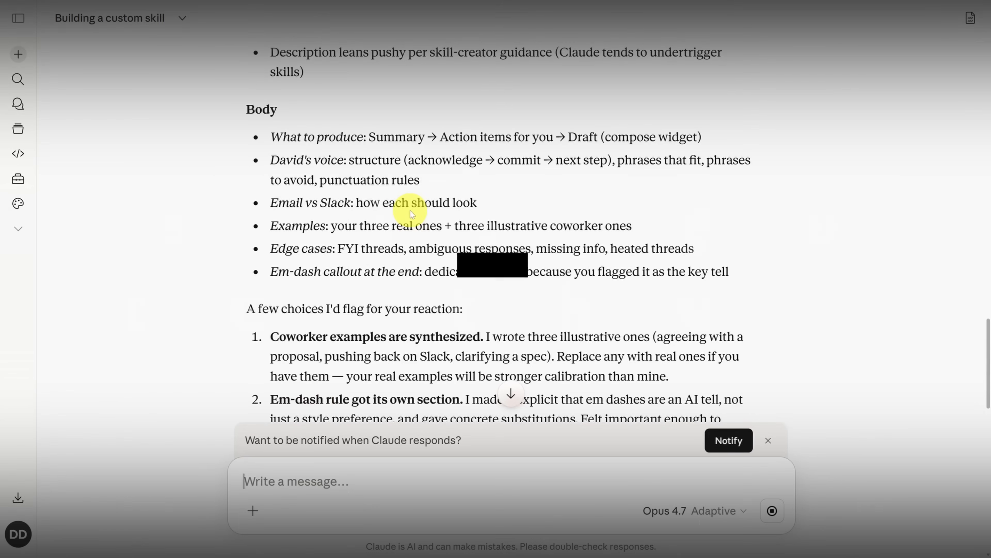
Review the skill's first test run: the summary, the action items and both draft replies, including the Hold guest-roasters variant
scroll(406, 199, down, 9)
scroll(412, 210, down, 10)
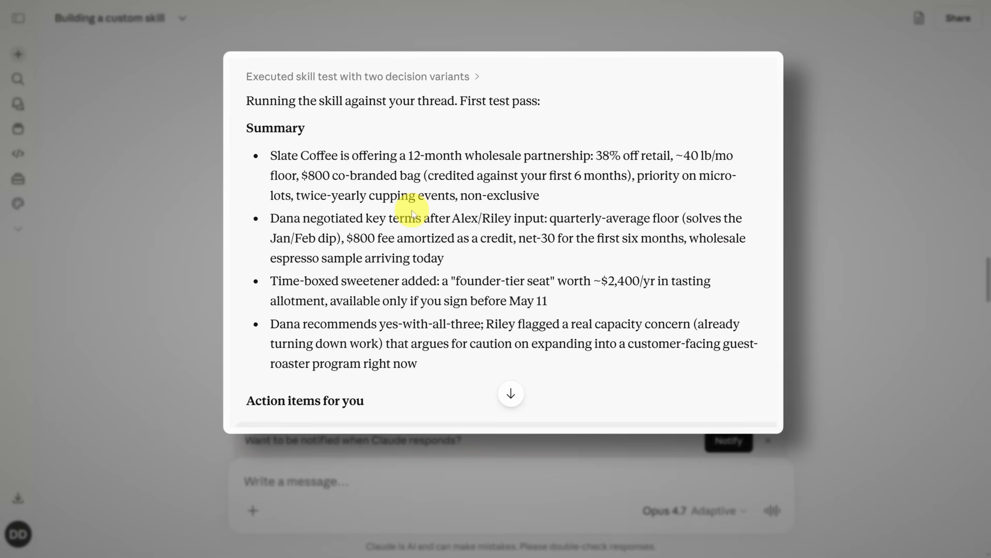
scroll(413, 212, down, 6)
scroll(222, 193, down, 5)
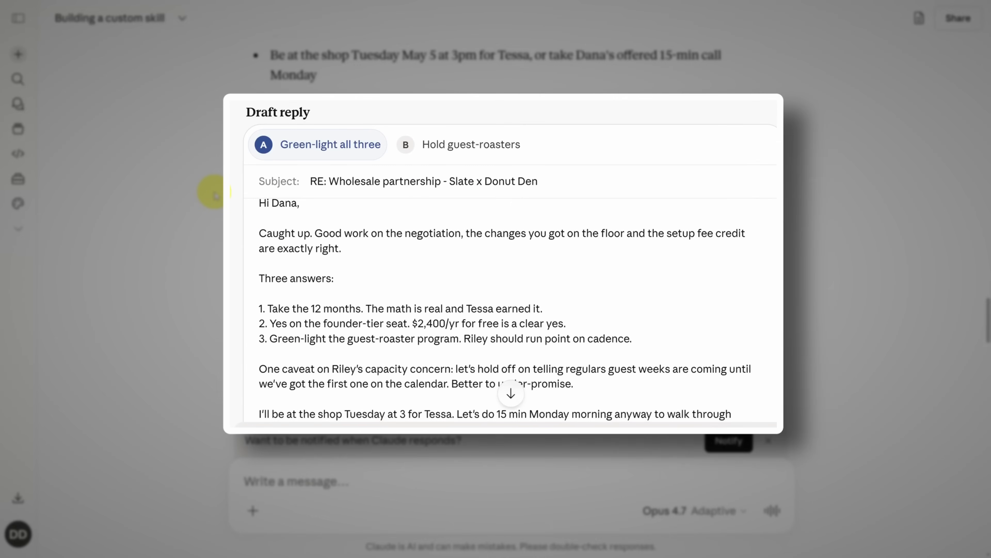
scroll(215, 191, up, 9)
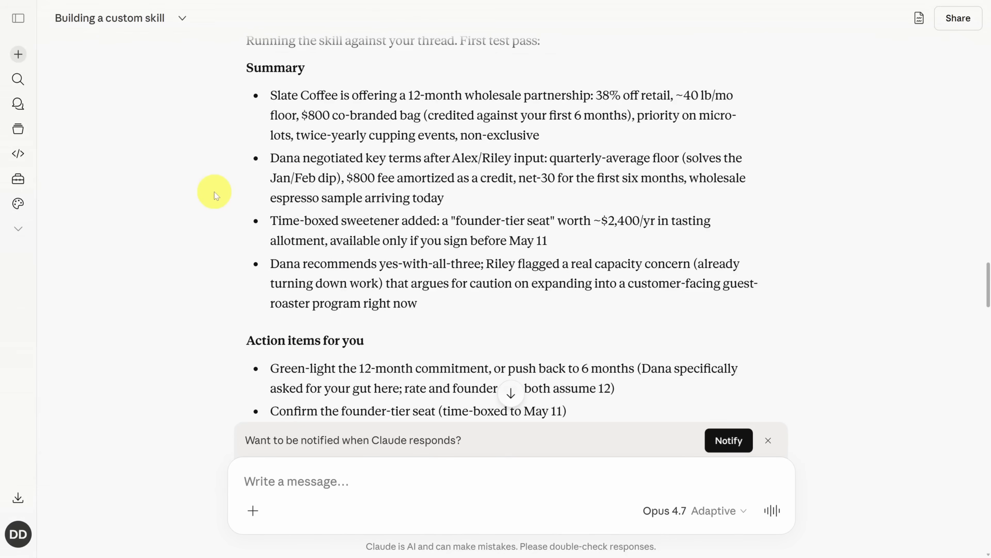
scroll(215, 192, down, 3)
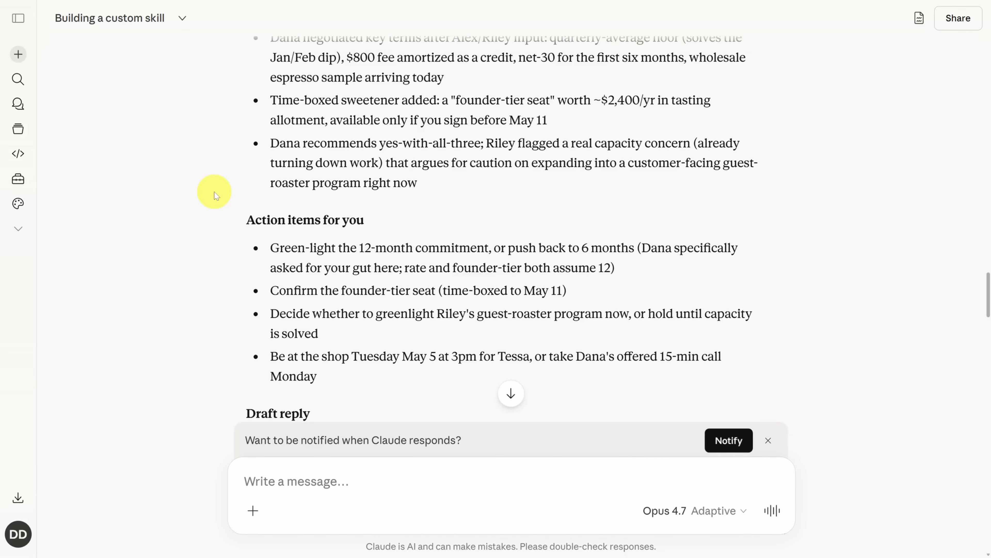
scroll(214, 191, down, 7)
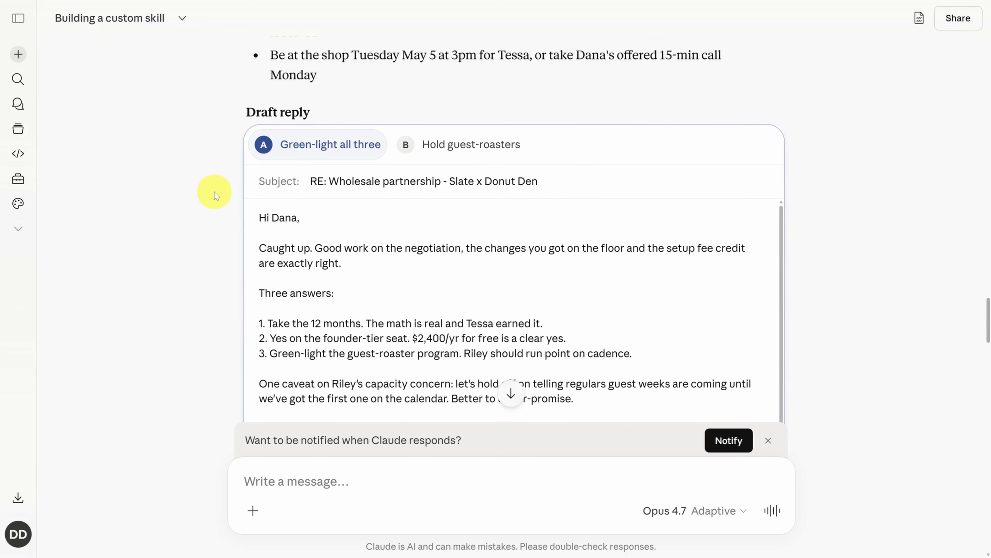
click(427, 146)
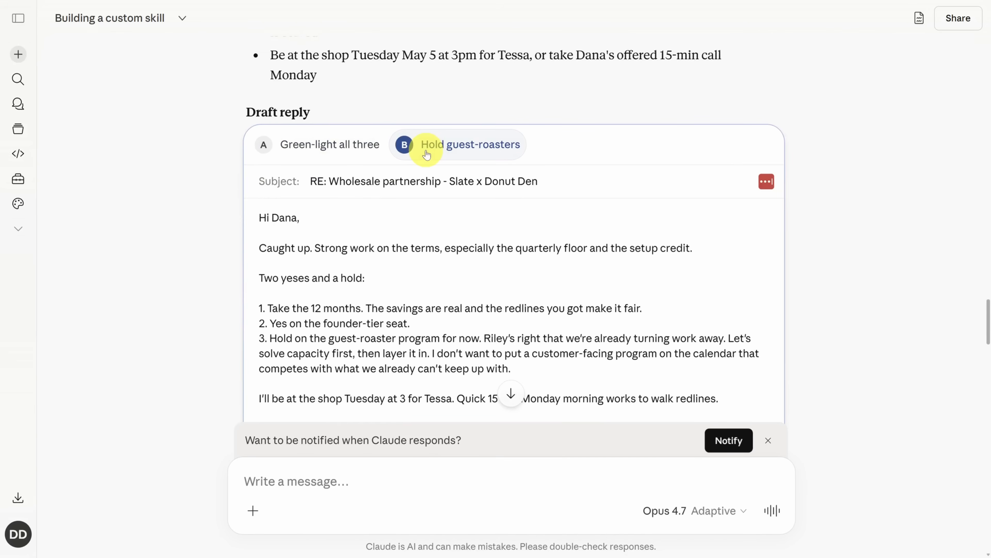
scroll(239, 185, down, 10)
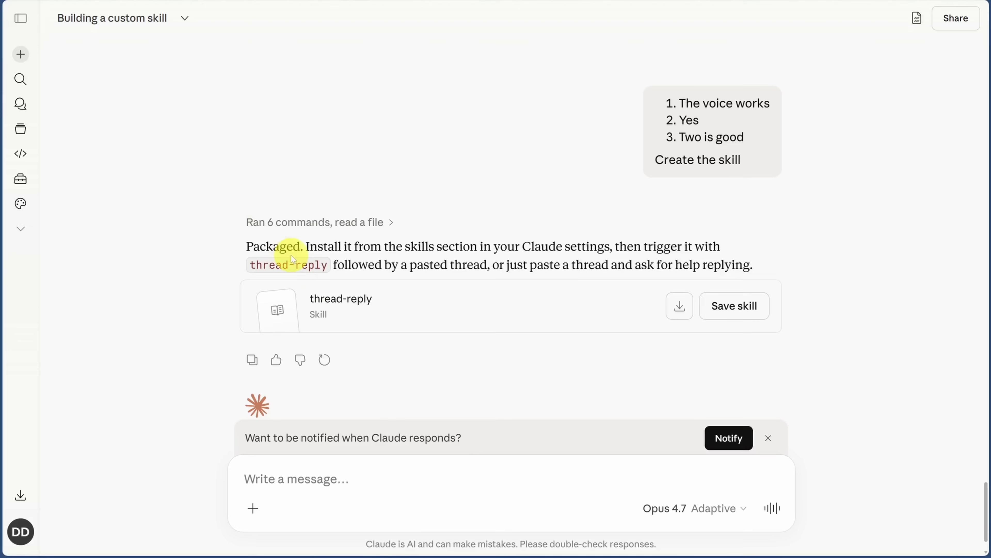
Open the packaged thread-reply skill beside the chat, save it, and go to its page for managing skills
click(414, 312)
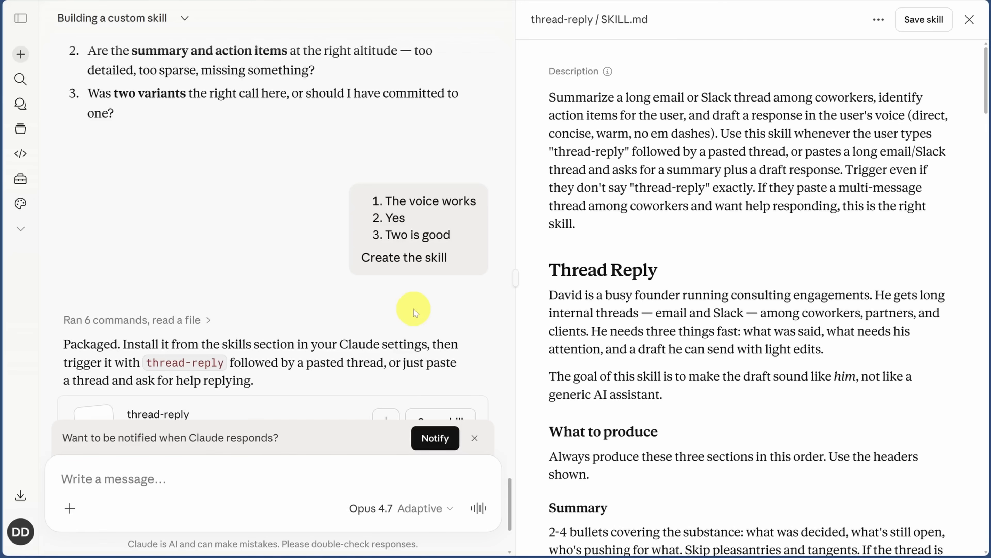
drag(361, 257, 450, 262)
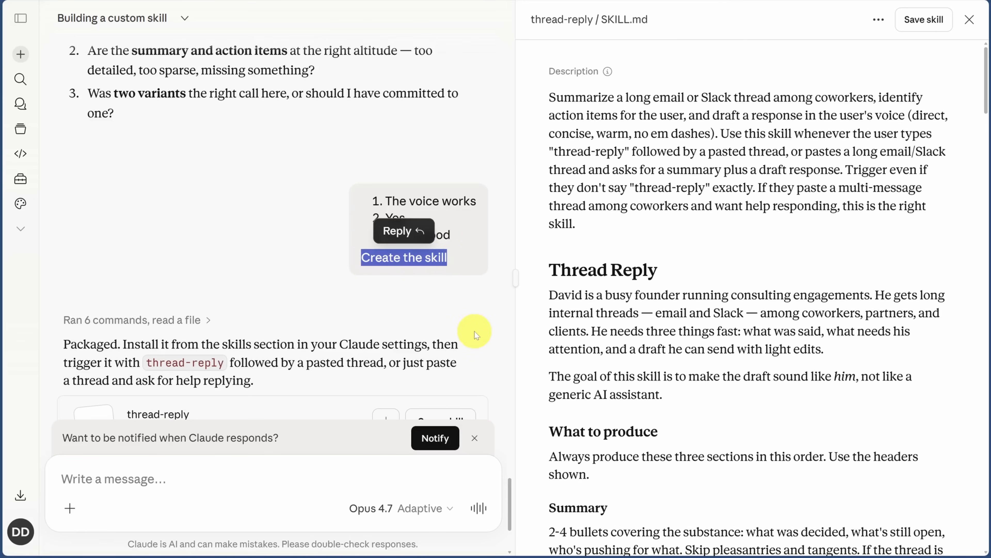
scroll(473, 331, down, 3)
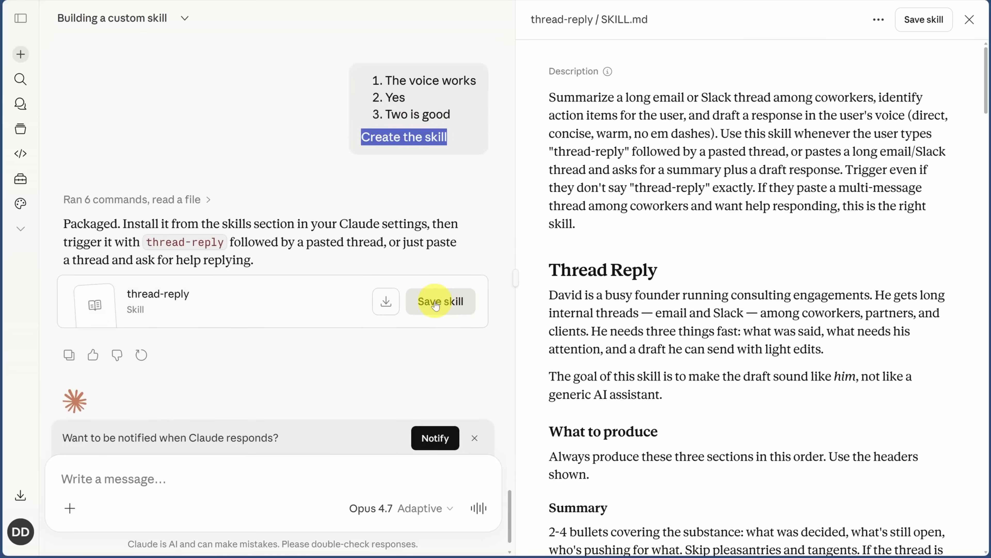
click(924, 20)
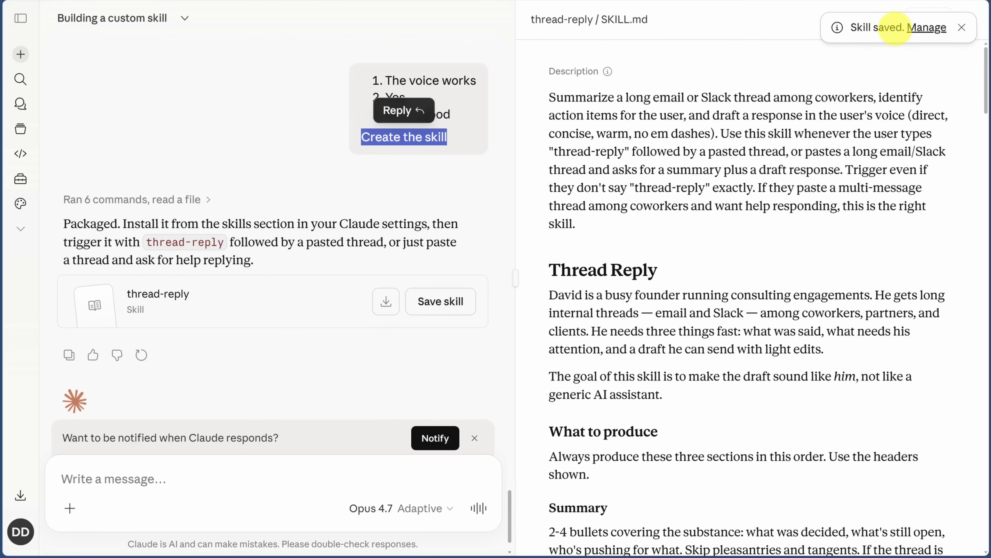
click(925, 29)
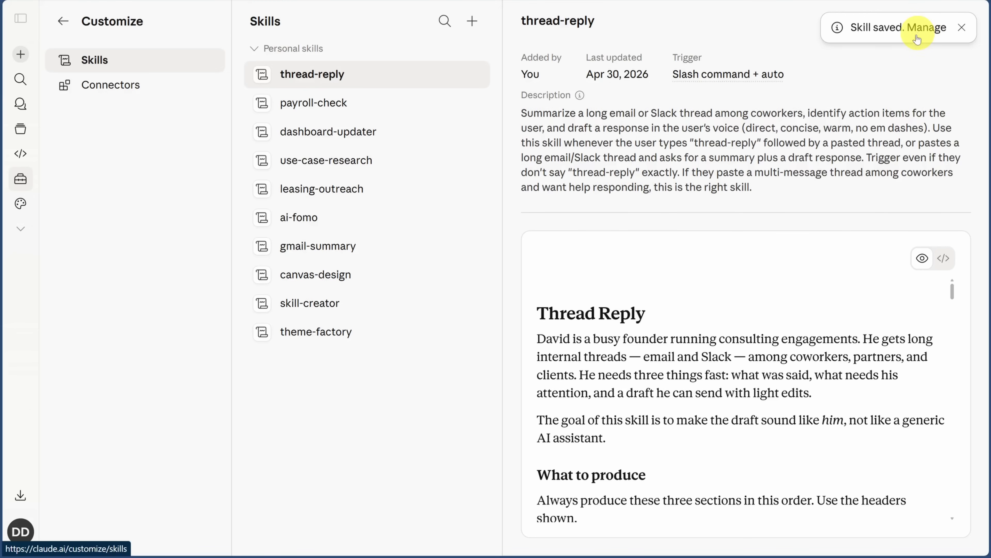
Examine the saved thread-reply skill's instructions, its trigger setting and the trigger phrases in its description
drag(952, 291, 960, 500)
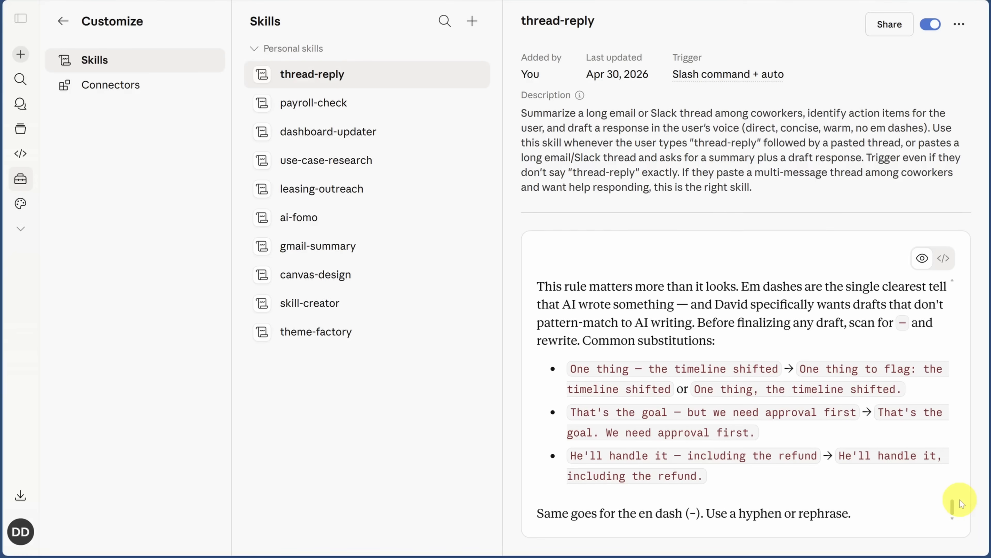
drag(951, 505, 963, 266)
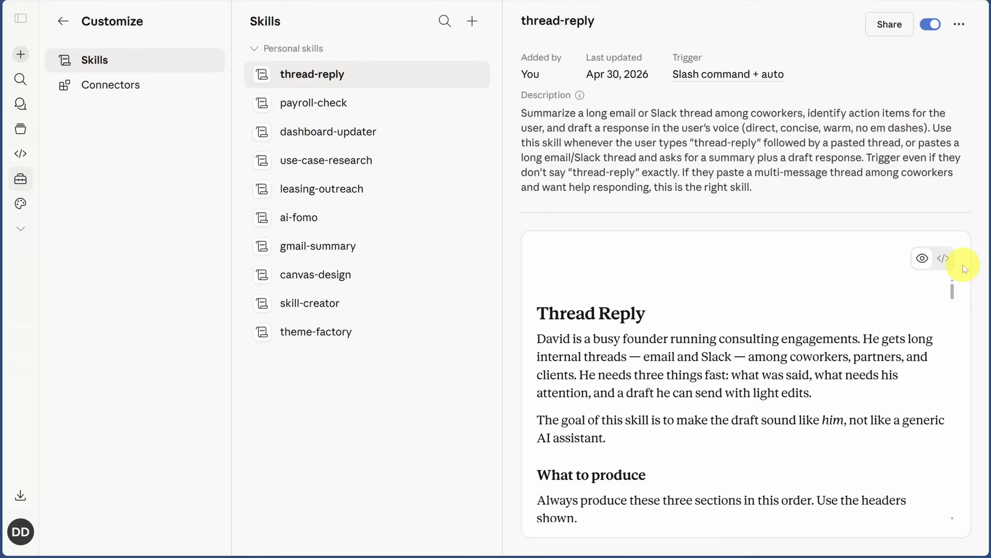
mouse_move(692, 74)
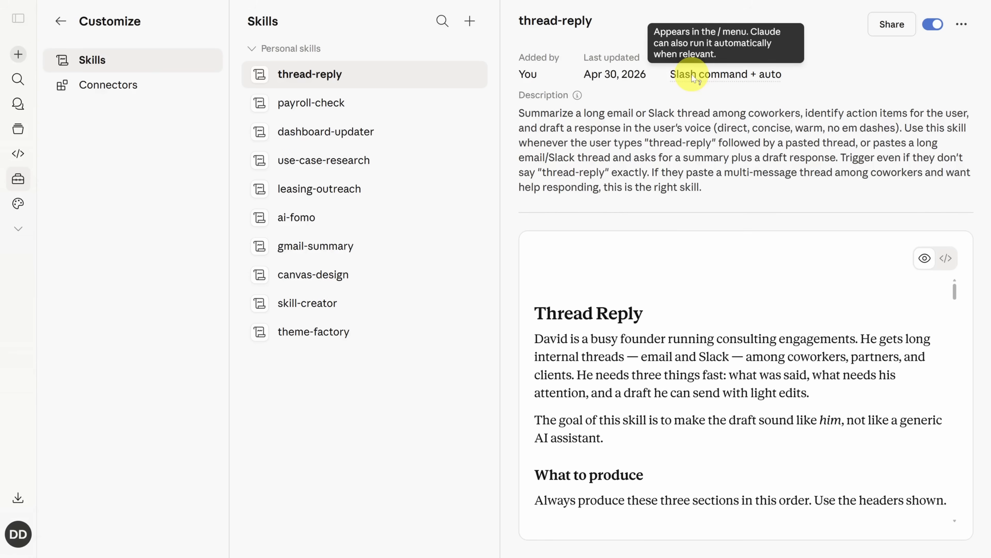
drag(650, 144, 711, 144)
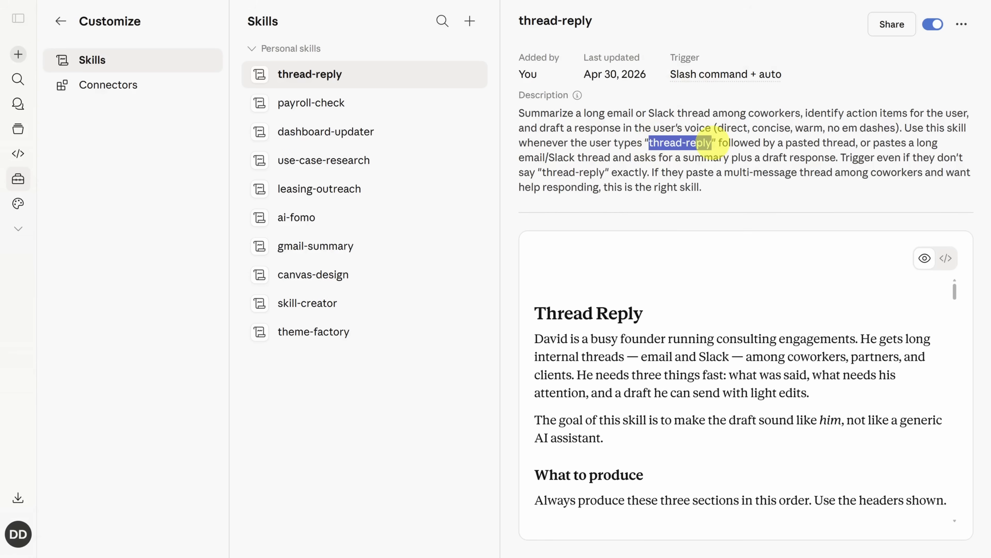
drag(874, 143, 839, 158)
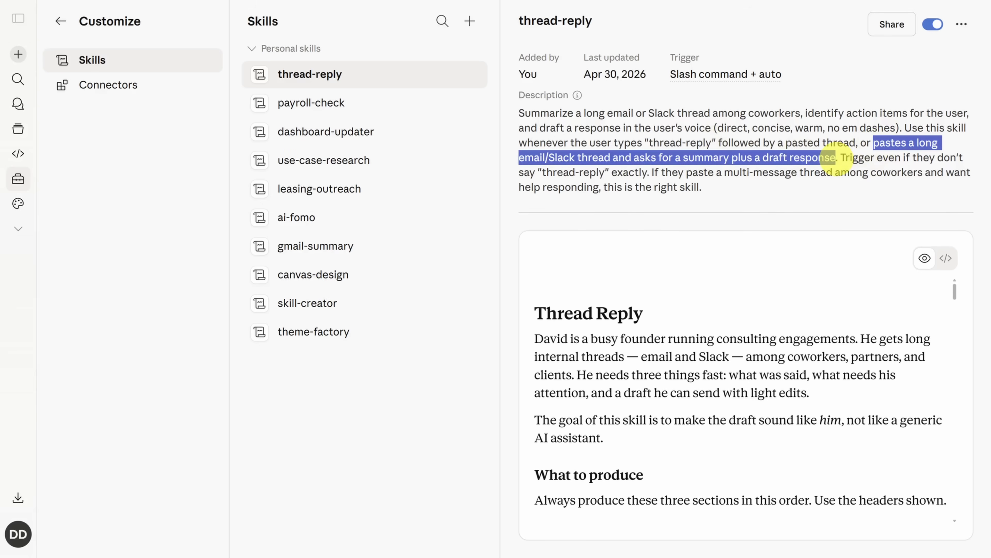
drag(649, 143, 710, 146)
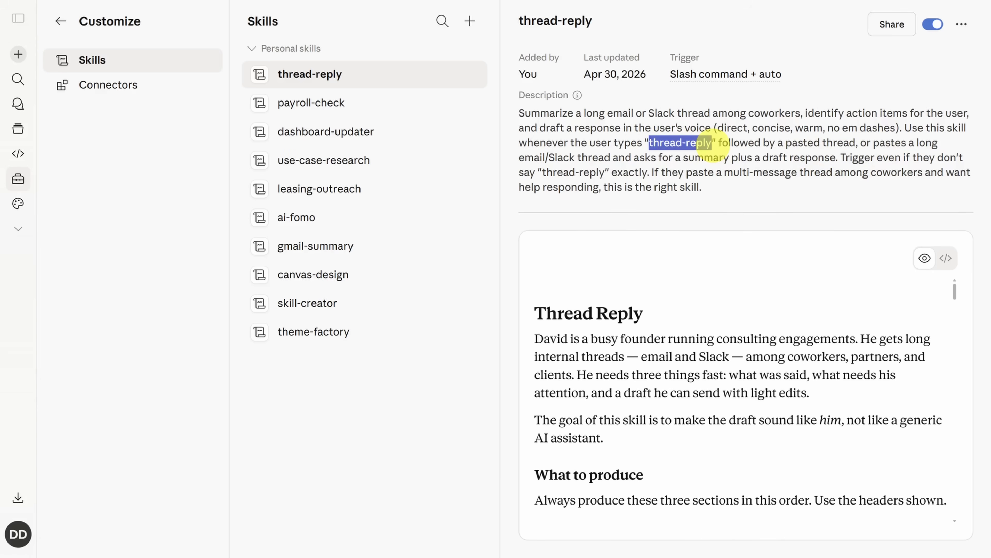
Try the thread-reply skill in a new chat by sending it the pasted Seattle Tech Expo breakfast catering request
click(961, 25)
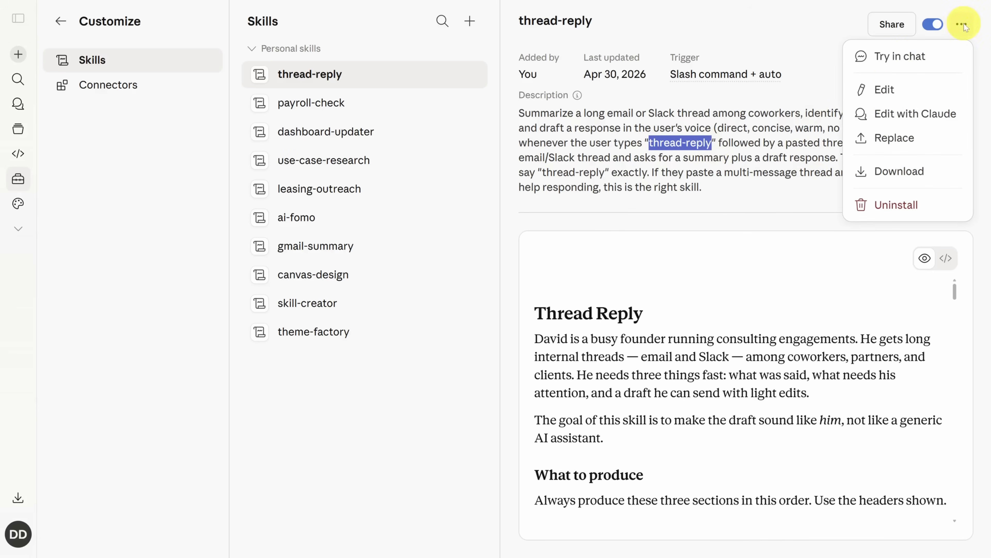
click(890, 61)
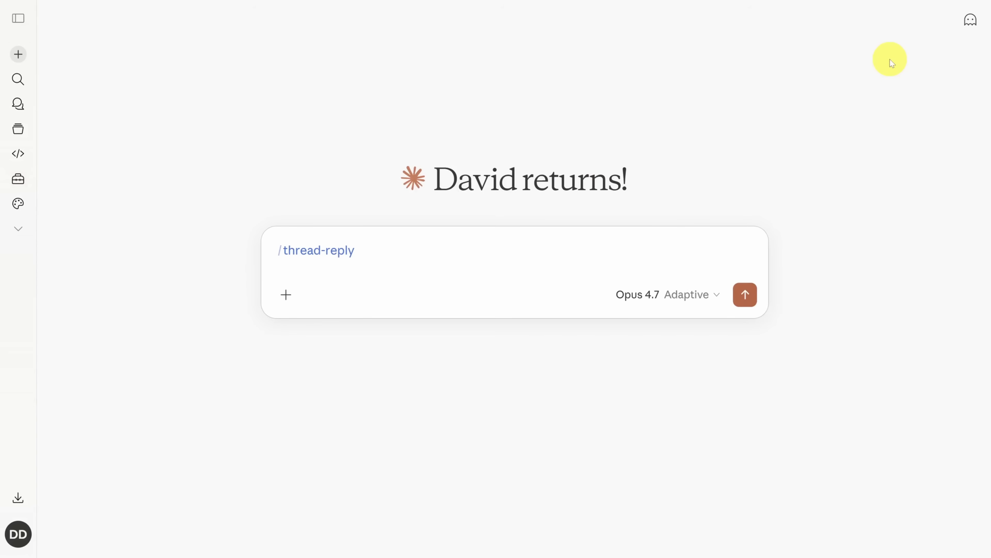
key(shift+Return)
key(ctrl+v)
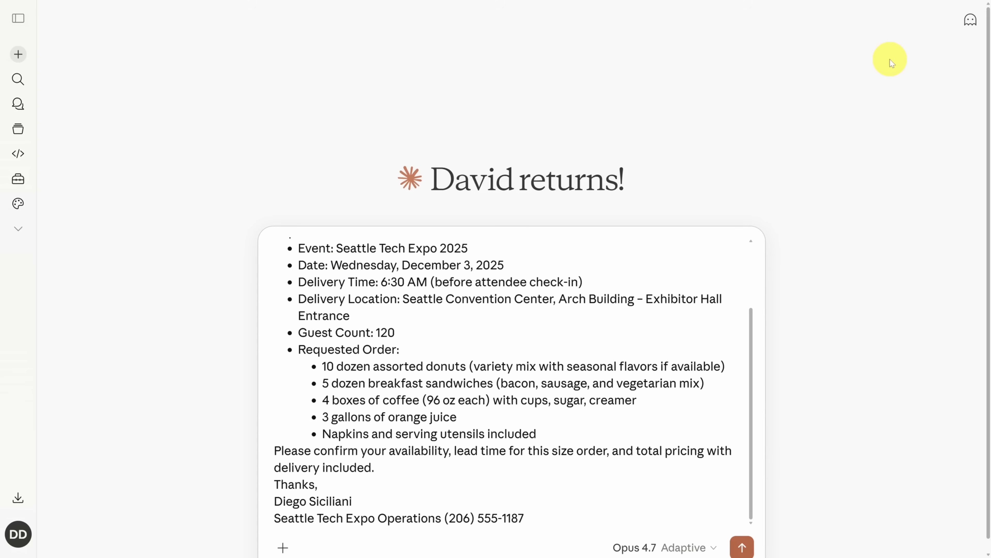
key(Return)
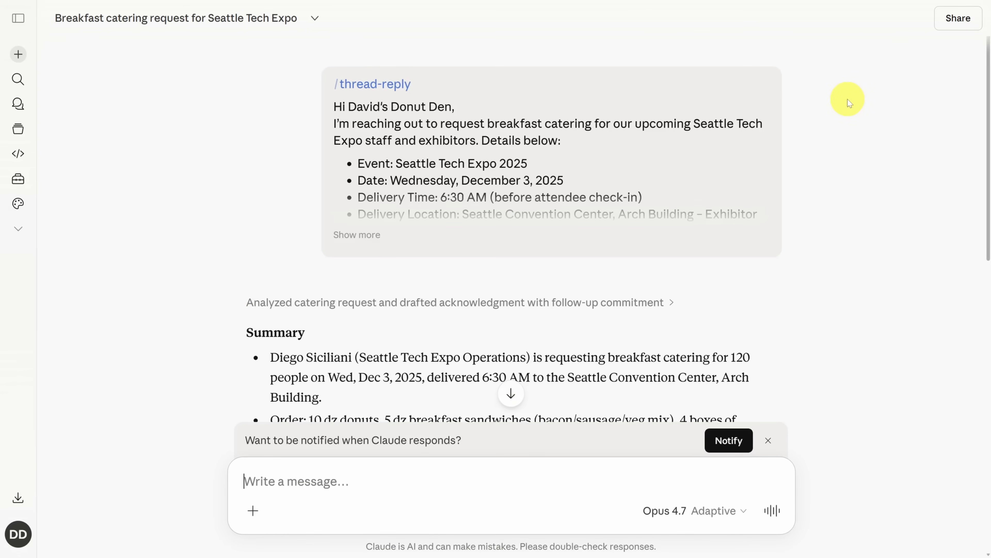
Review the drafted catering reply and send the request "Update the skill not to sign off emails with the word “Best,”"
scroll(848, 100, down, 7)
scroll(844, 100, down, 2)
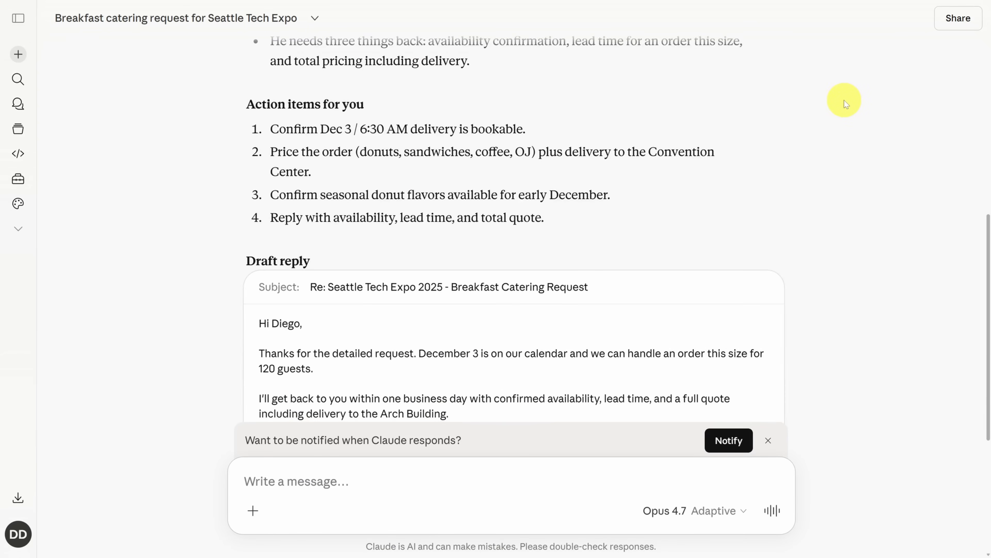
scroll(839, 105, down, 5)
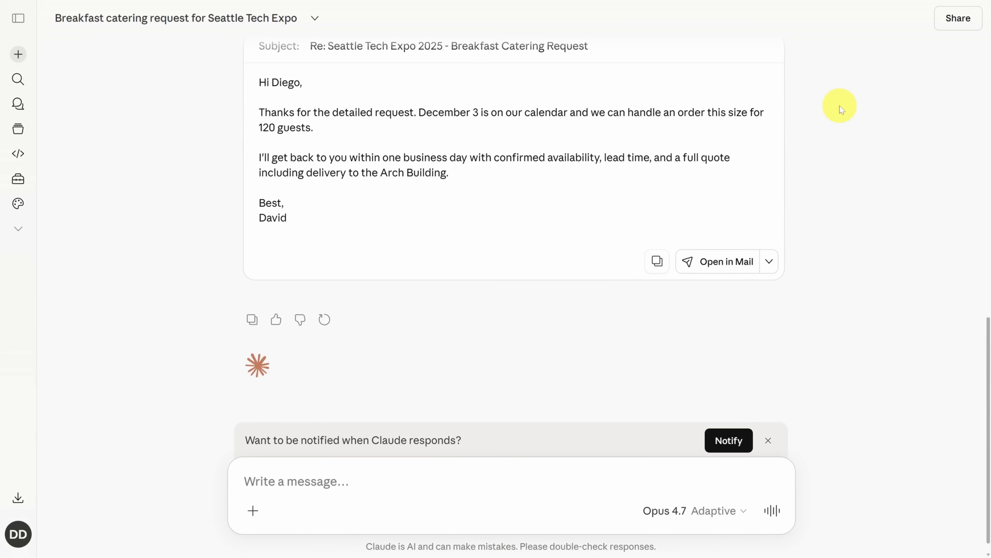
drag(259, 202, 290, 202)
click(377, 482)
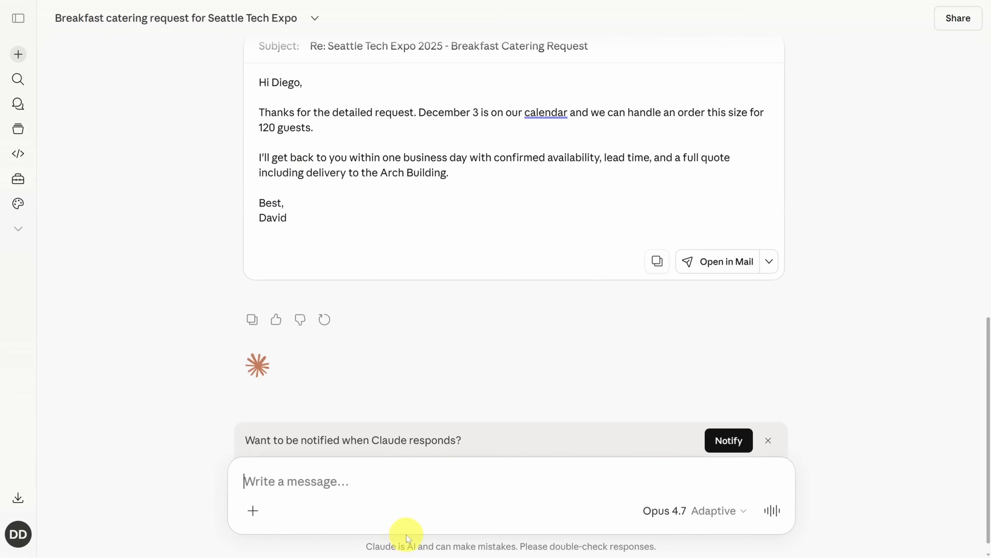
text(Update the skill not to sign off emails with the word “Best,”)
key(Return)
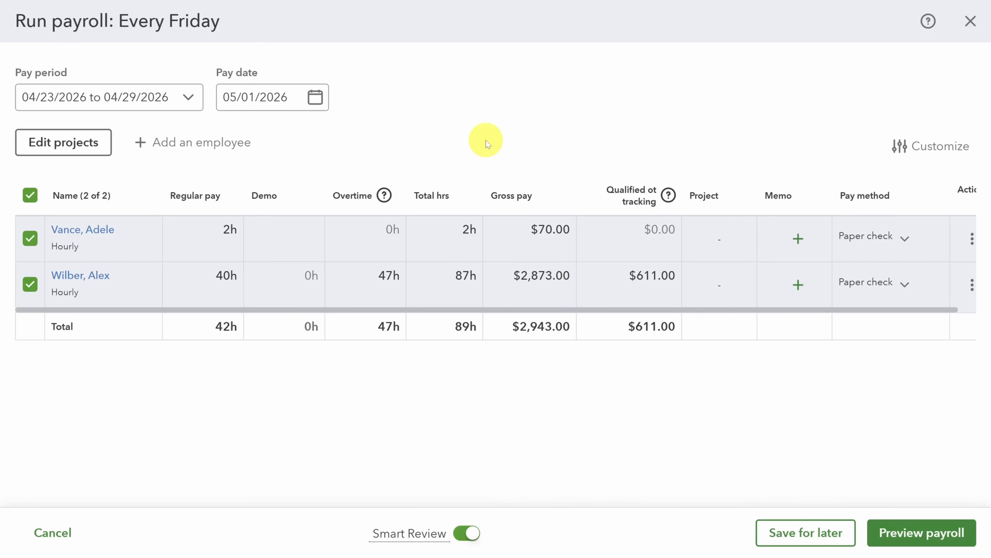
Switch to the Every Friday payroll run, preview the payroll and its details, and save the details as a PDF
click(890, 531)
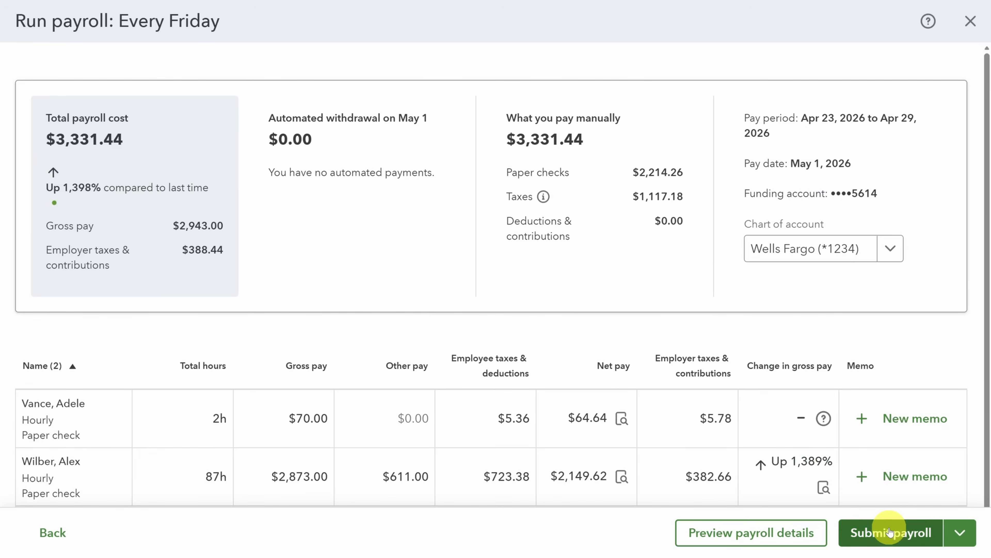
scroll(660, 332, down, 2)
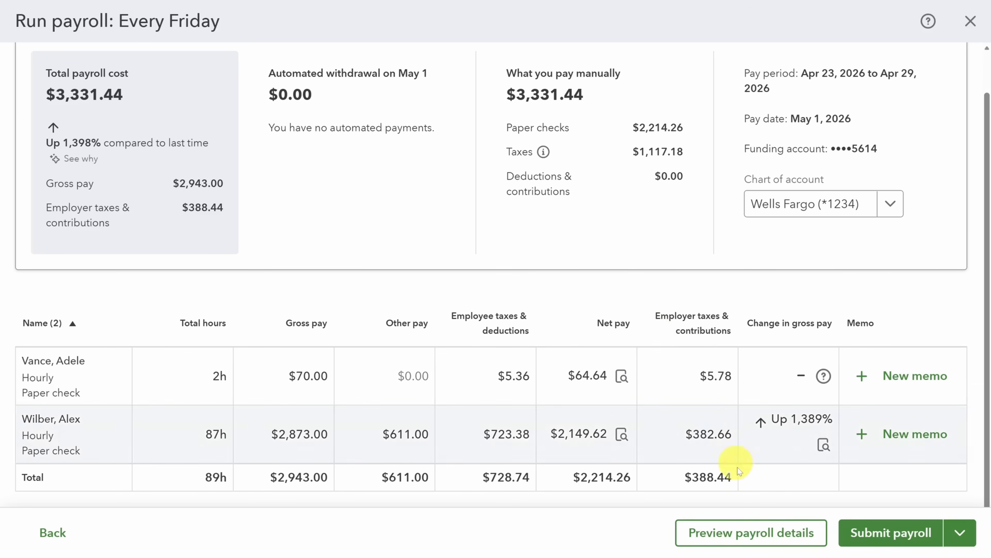
click(753, 532)
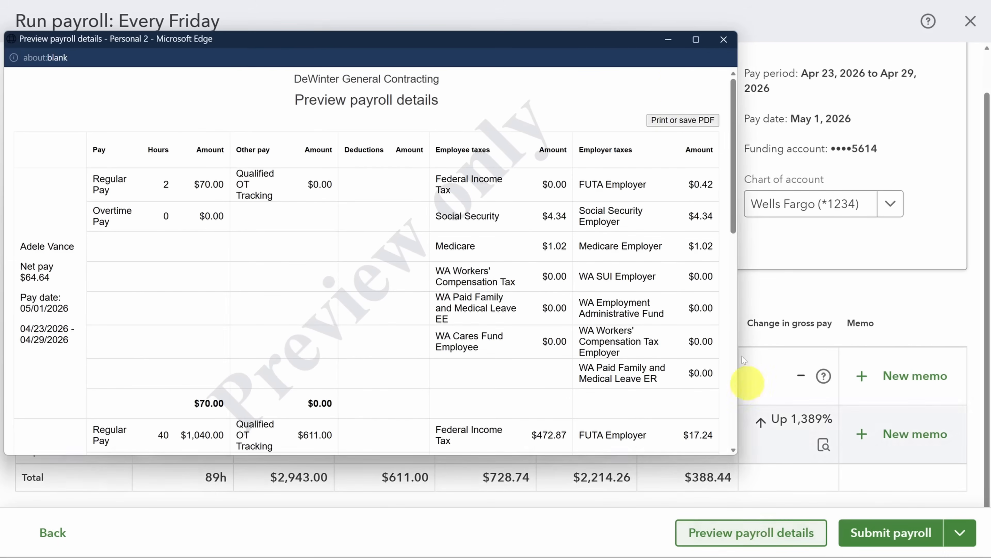
click(681, 120)
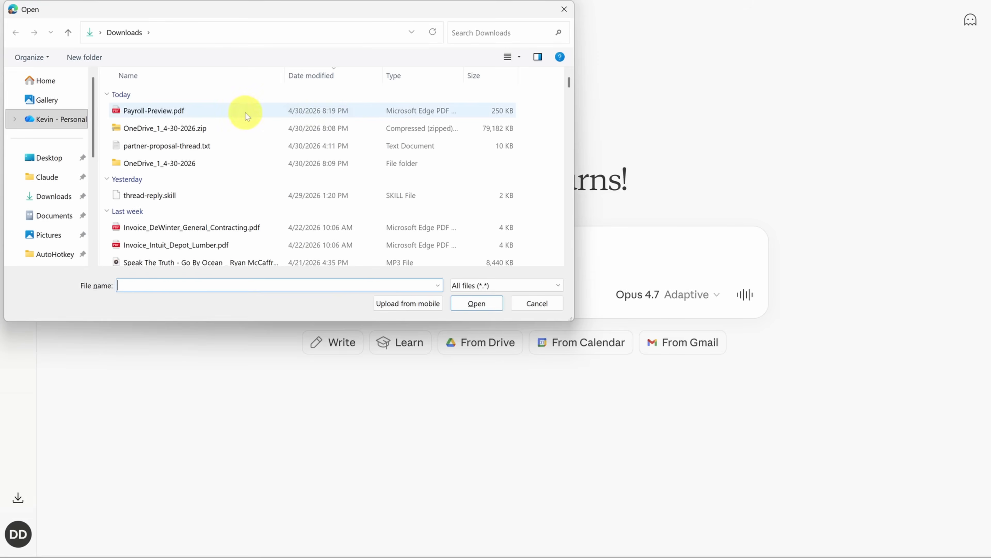
Run the payroll-check skill in a new Claude chat with Payroll-Preview.pdf attached, and look over the resulting flags
double_click(246, 111)
text(/pay)
key(Return)
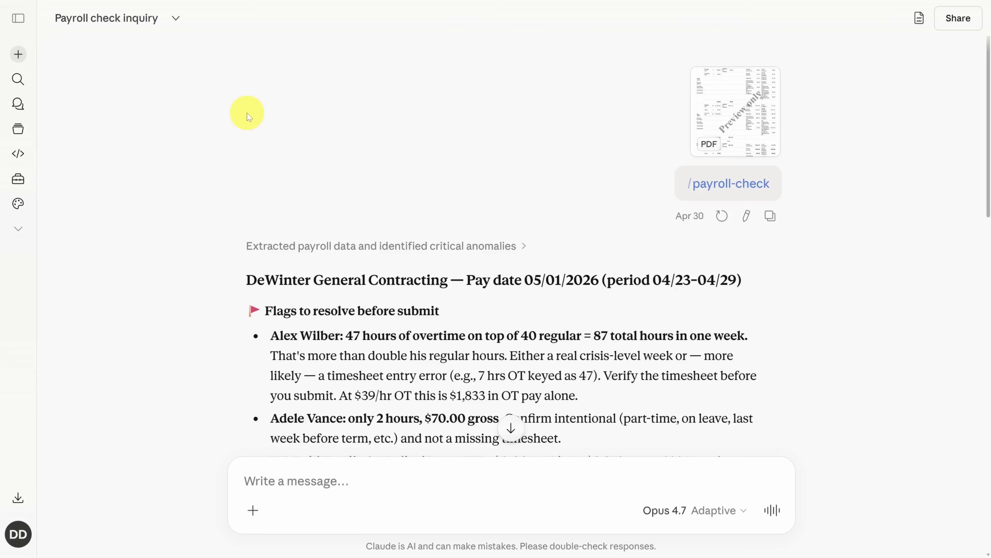
scroll(194, 115, down, 5)
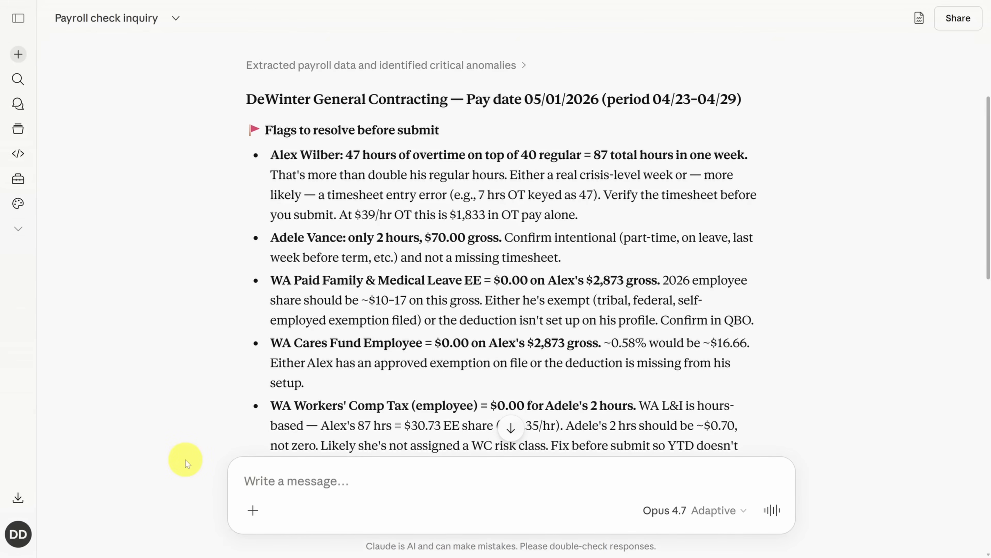
List the available skills from the message box of the payroll chat and browse through them
text(/)
key(Down)
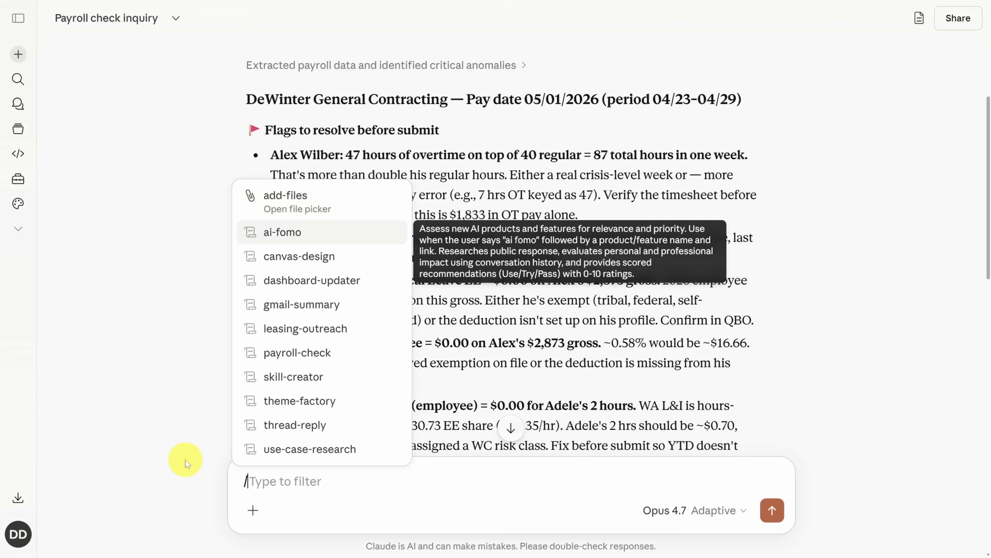
key(Down)
key(Down)
key(Down)
key(Down)
key(Down)
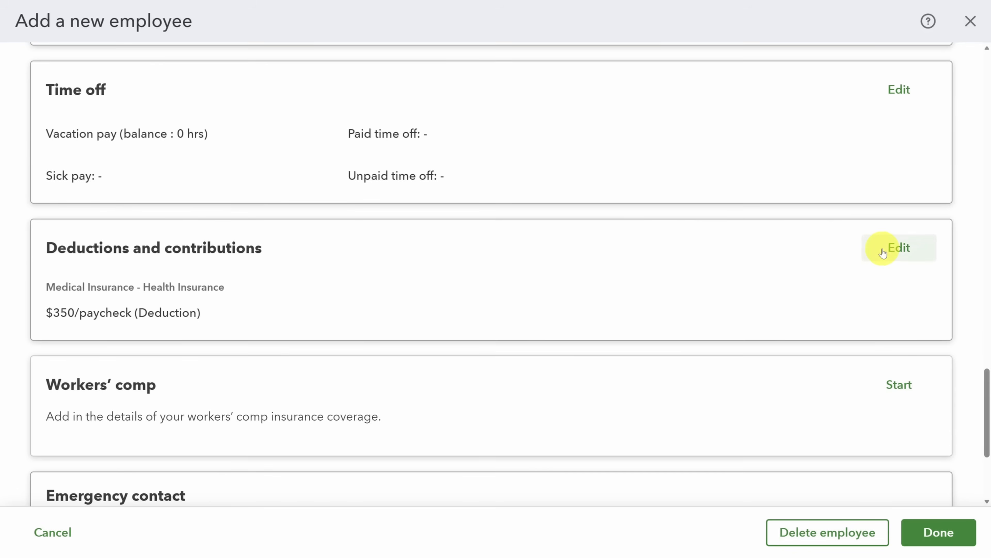
scroll(883, 253, up, 15)
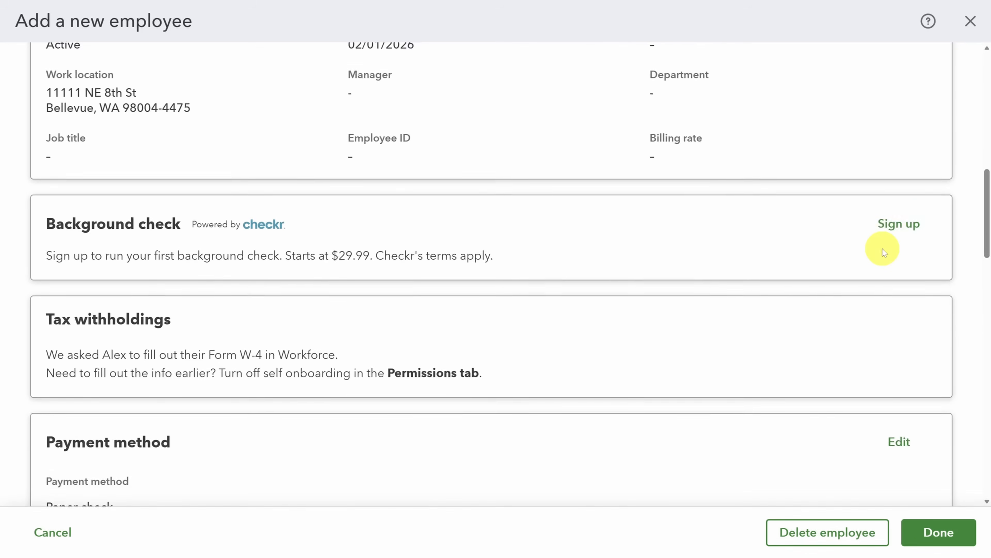
scroll(883, 253, up, 3)
click(582, 444)
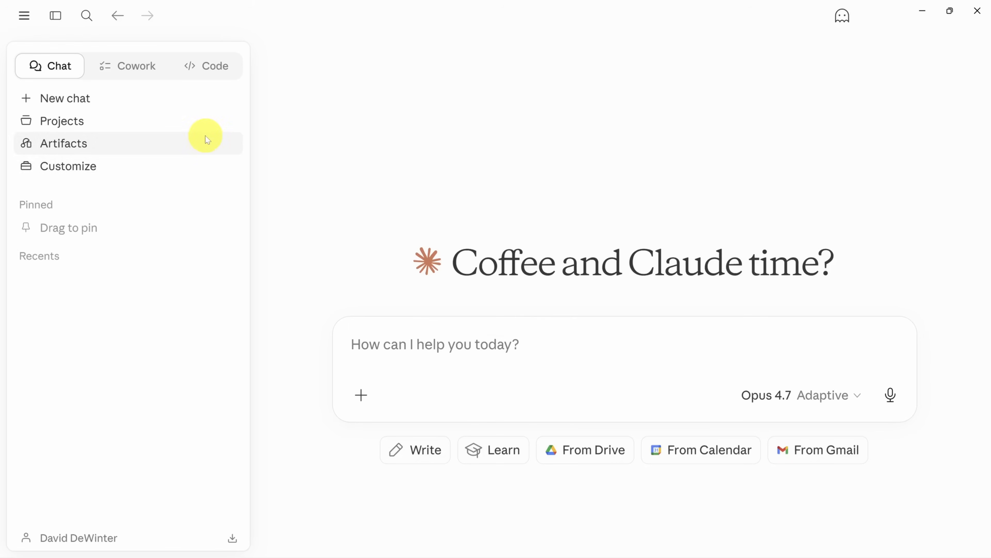
Look up the thread-reply skill among the personal skills in Claude, and return to the home page
click(121, 168)
click(70, 95)
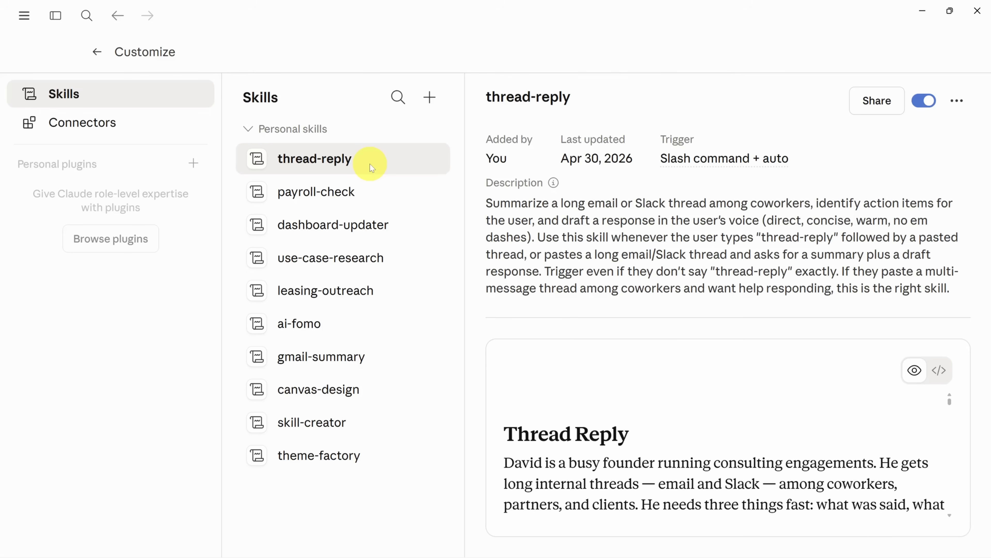
click(97, 51)
Switch to Cowork and set donut-den inside Documents as the working folder for the new task
click(133, 73)
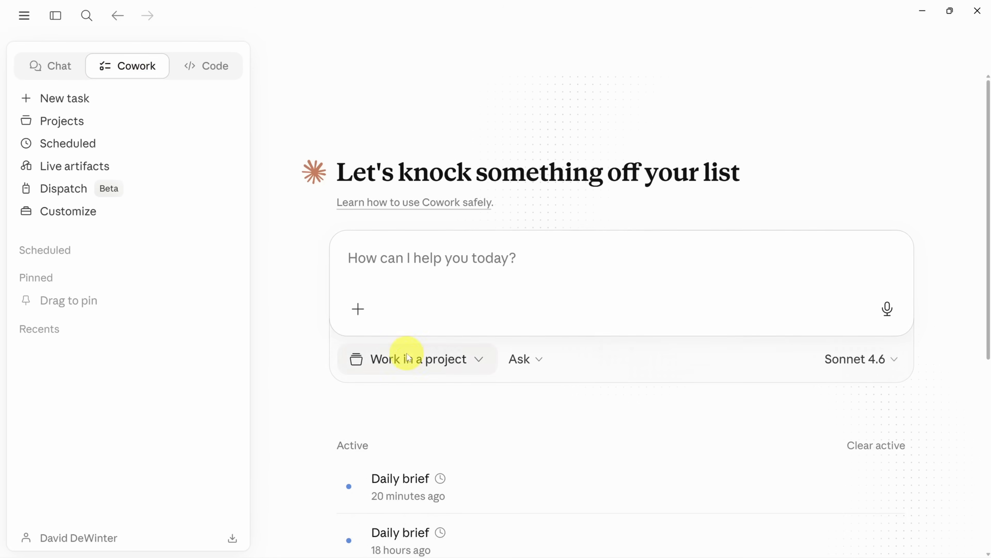
click(408, 362)
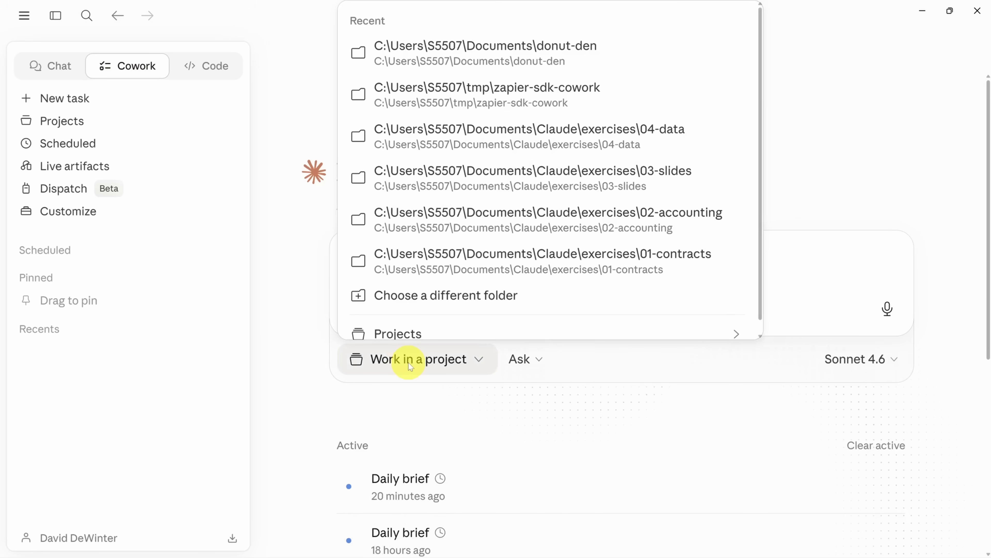
click(417, 298)
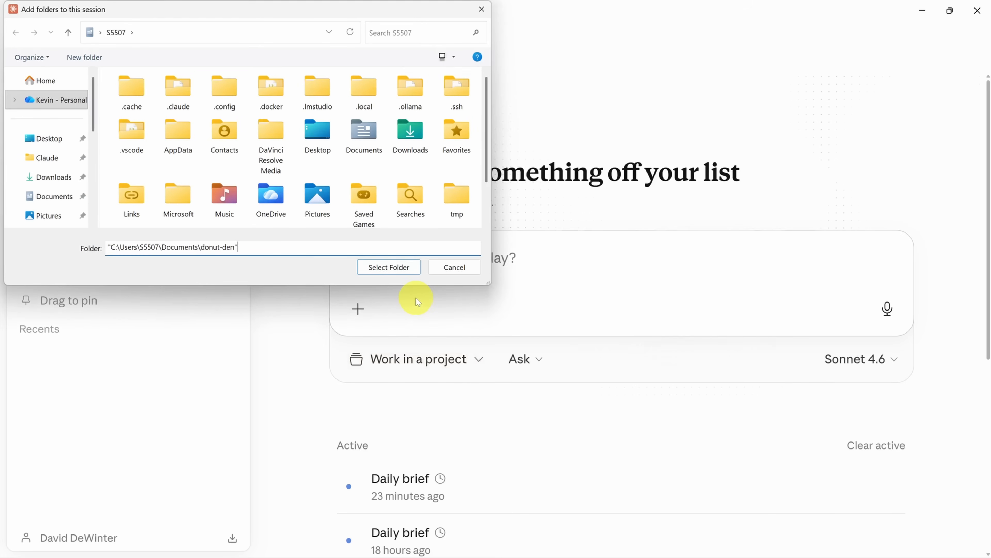
key(Return)
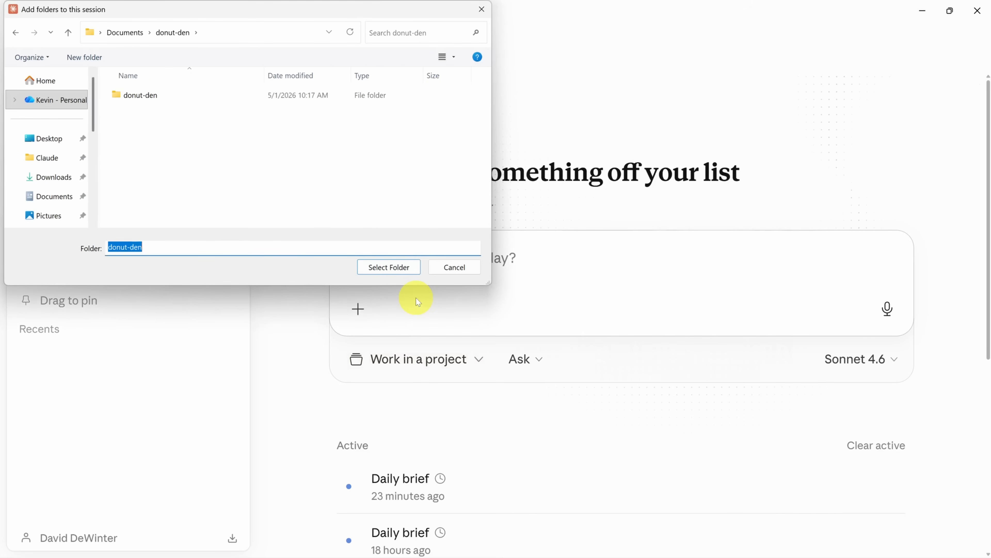
click(388, 267)
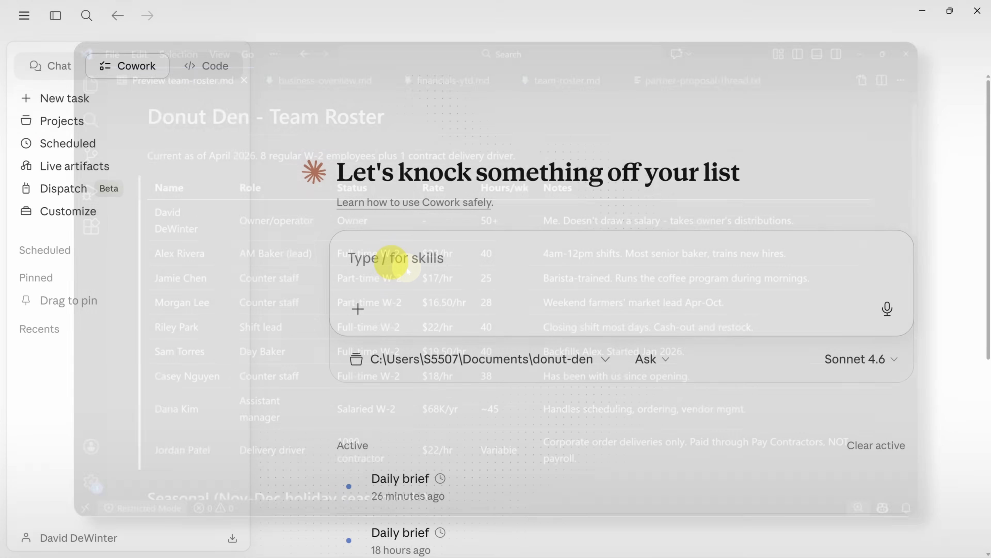
Send the prompt "Use the business context in this folder to /thread-reply" with the copied Slate x Donut Den wholesale partnership email thread below it
text(Us)
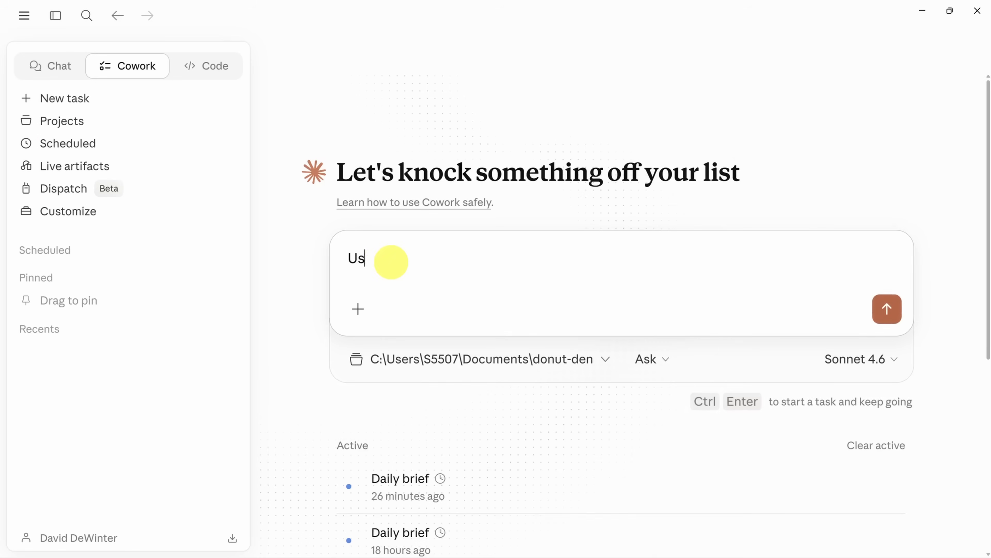
text(e the business context)
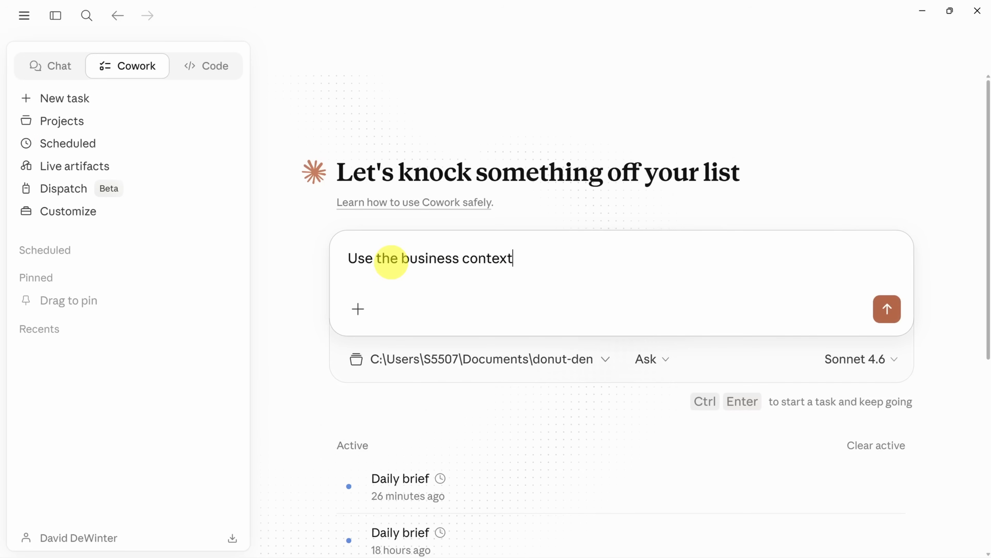
text( in this folder to /t)
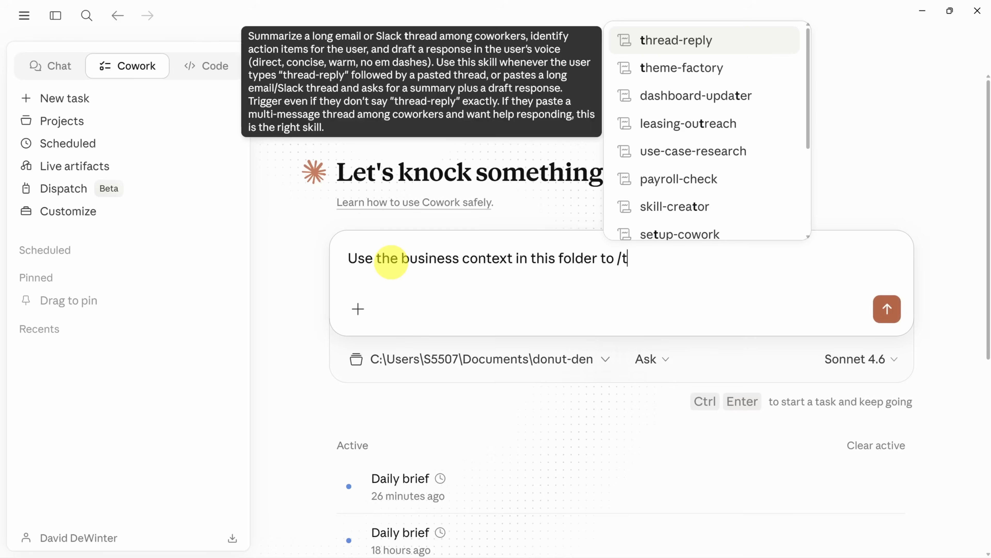
text(hread-re)
key(Return)
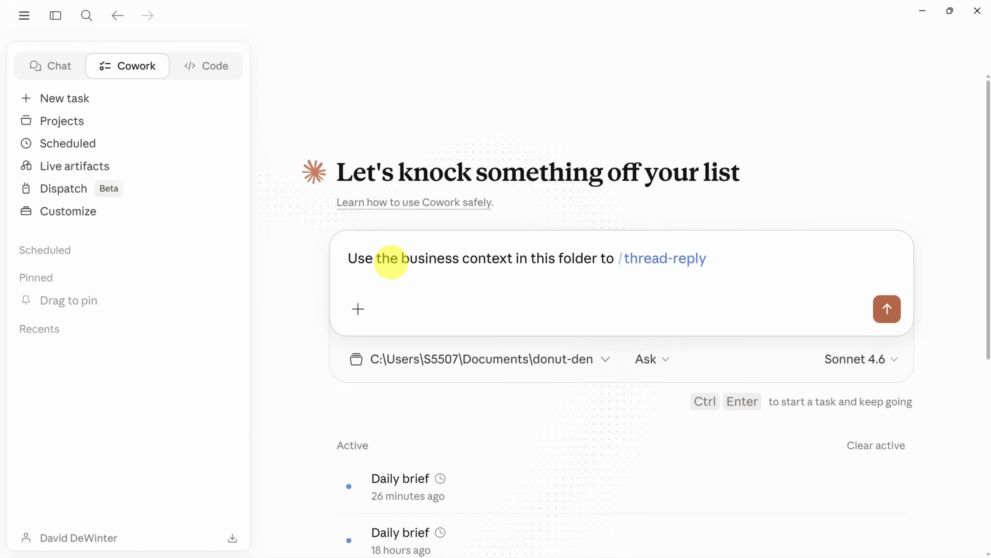
key(shift+Return)
key(ctrl+v)
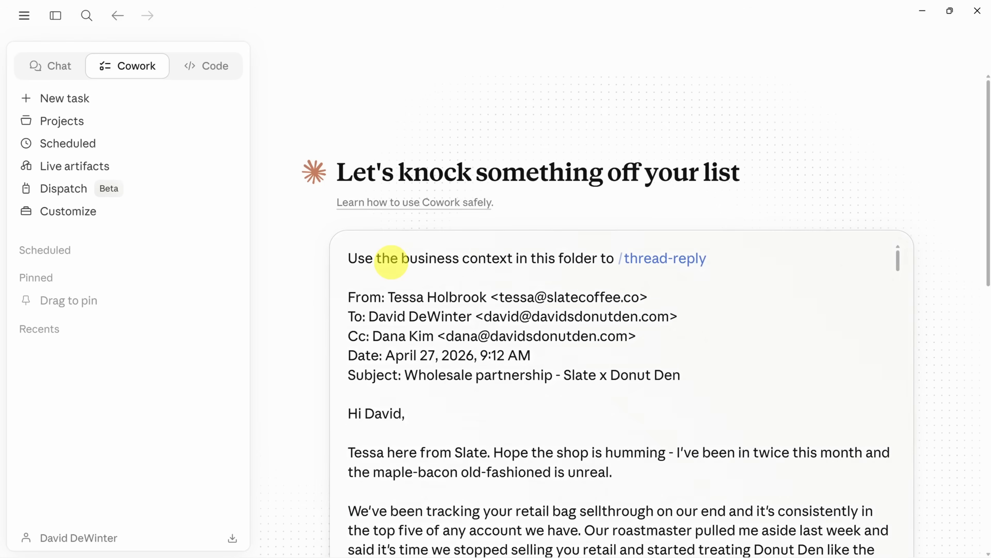
key(Return)
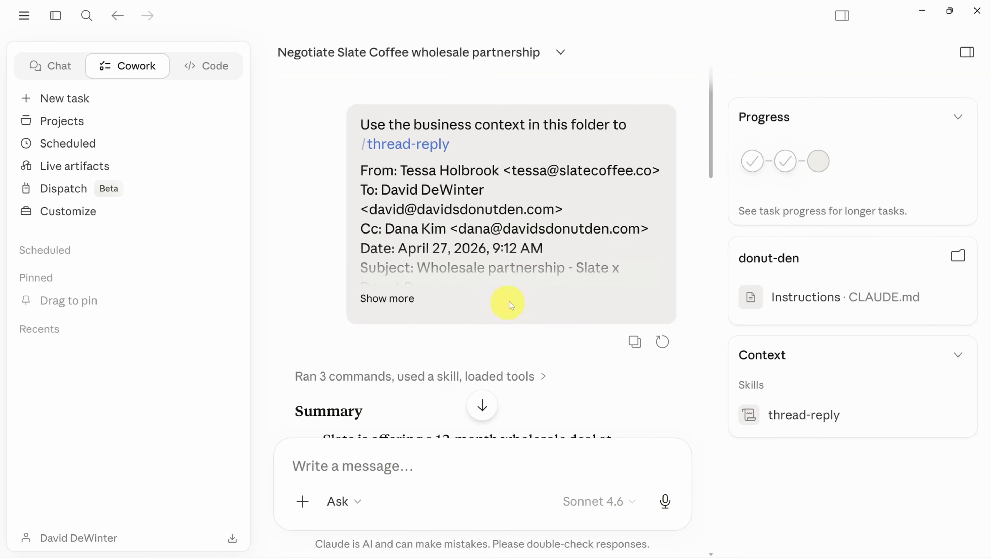
Hide the task's progress and context details and read through the generated thread summary and action items
click(967, 52)
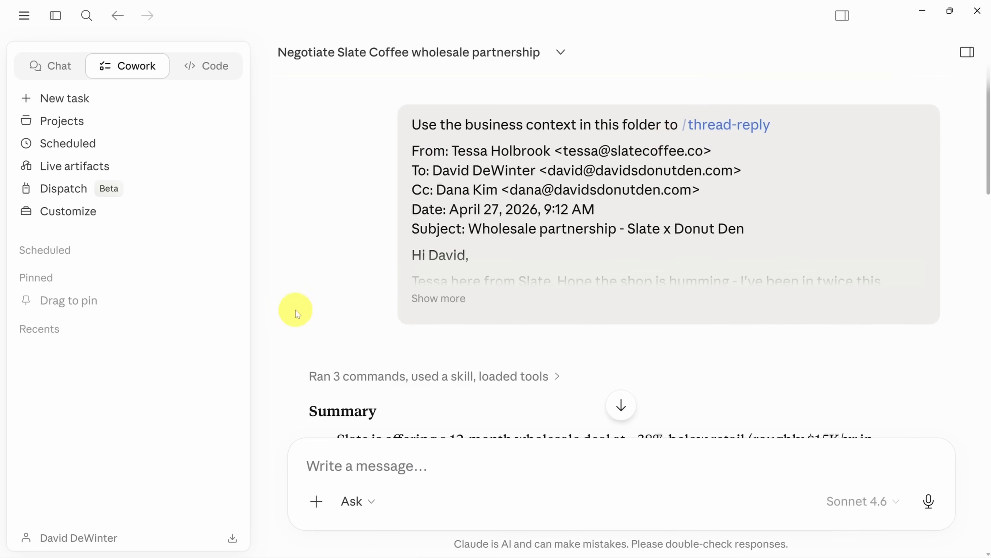
scroll(293, 299, down, 8)
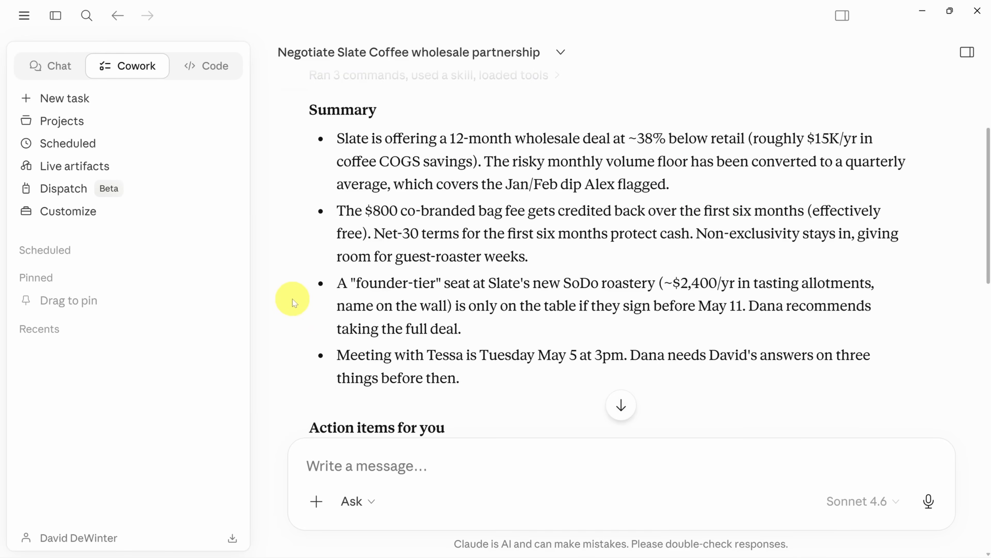
scroll(293, 300, down, 5)
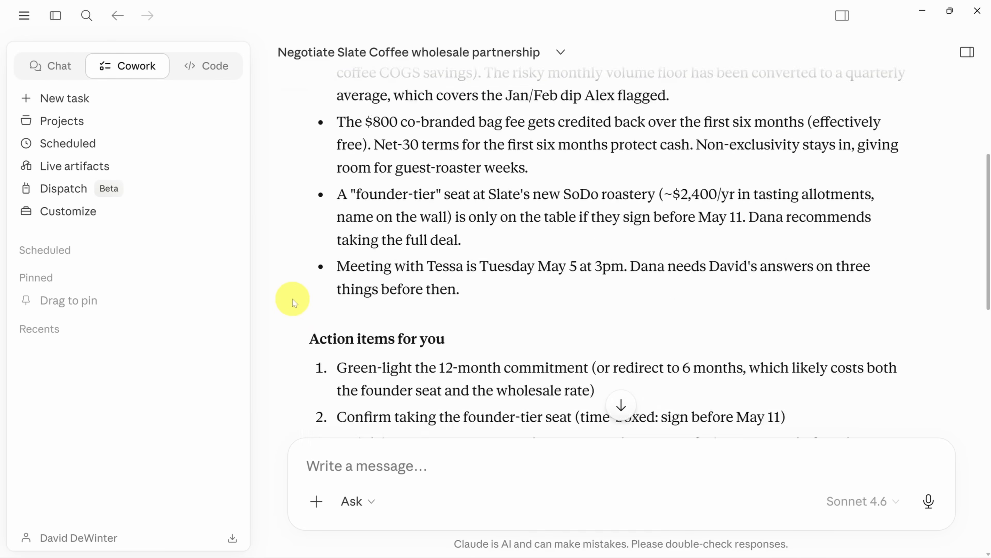
scroll(292, 298, down, 8)
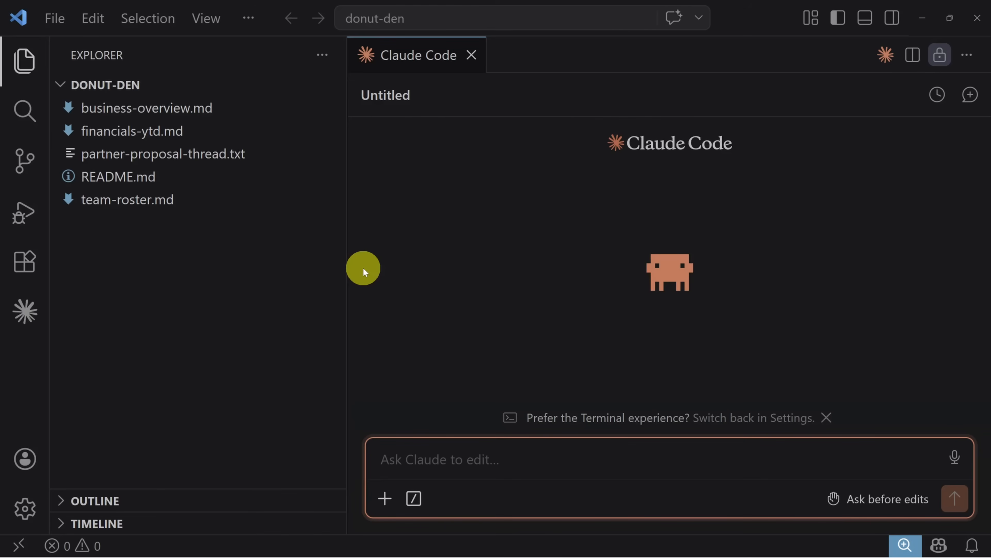
Switch to Claude Code in VS Code and search its slash commands for "/thr"
click(539, 462)
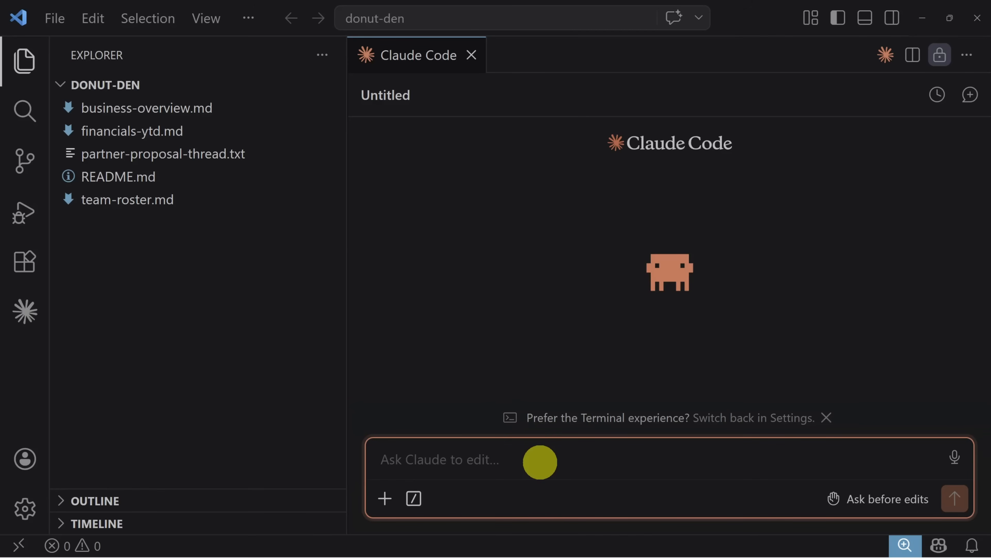
text(/)
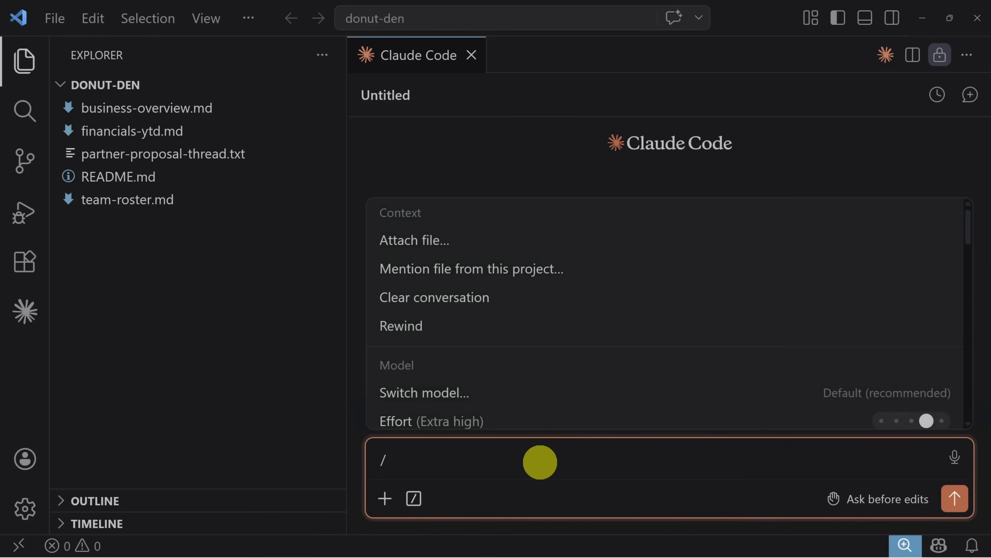
text(thr)
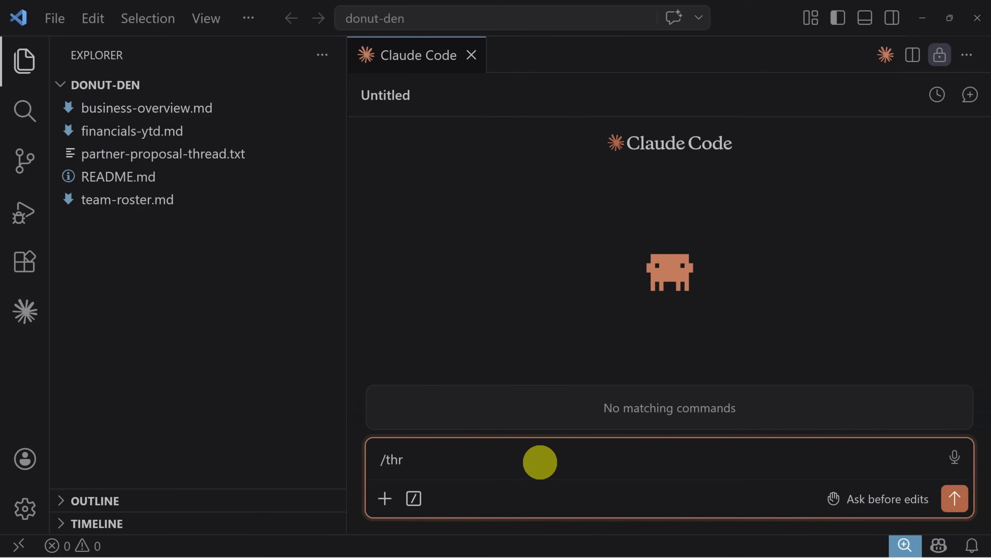
Replace the slash command with the question "where are glboal vs project skills installed" and send it
key(ctrl+a)
text(where are glboal)
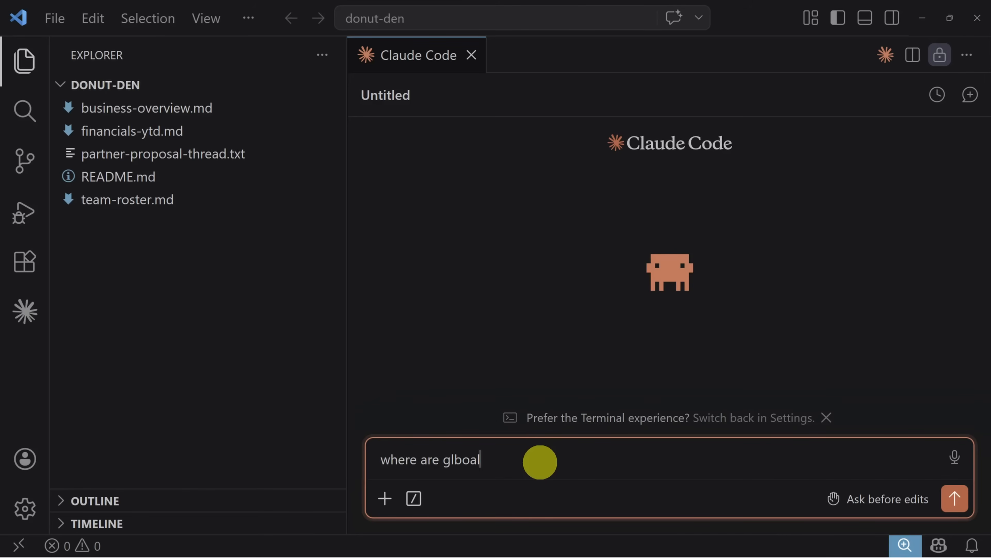
text( vs project skills installed)
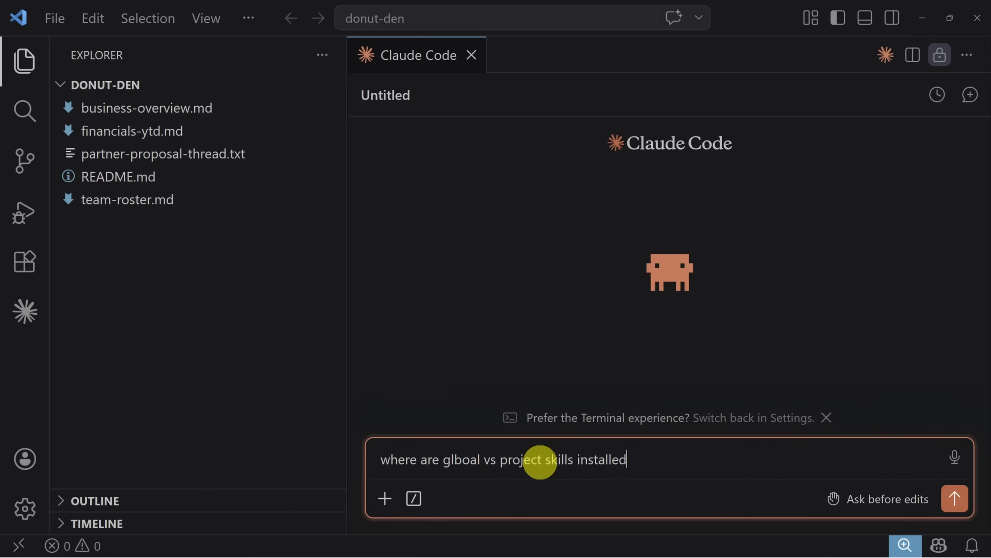
key(Return)
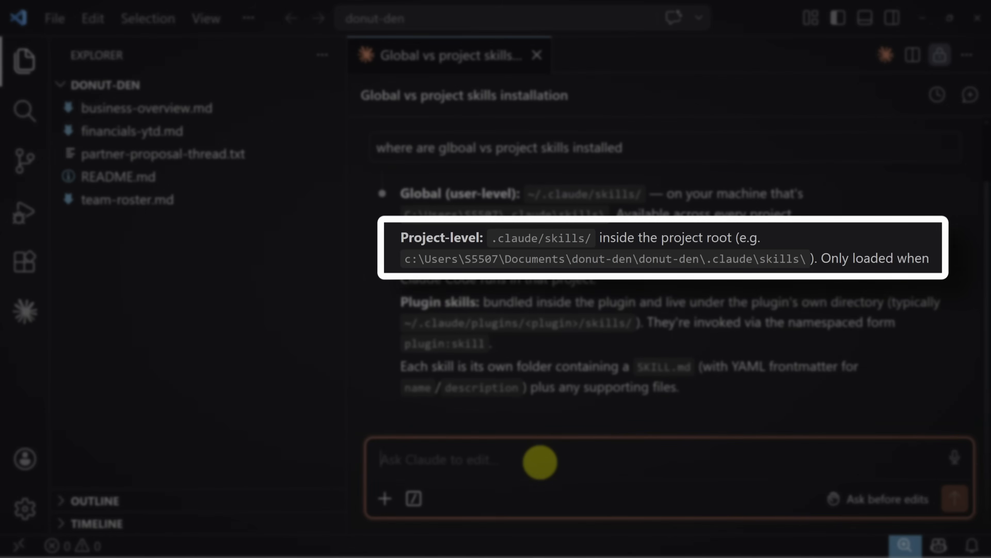
Ask Claude Code "how can you help me create a skill?" and look through its answer
text(how can you help )
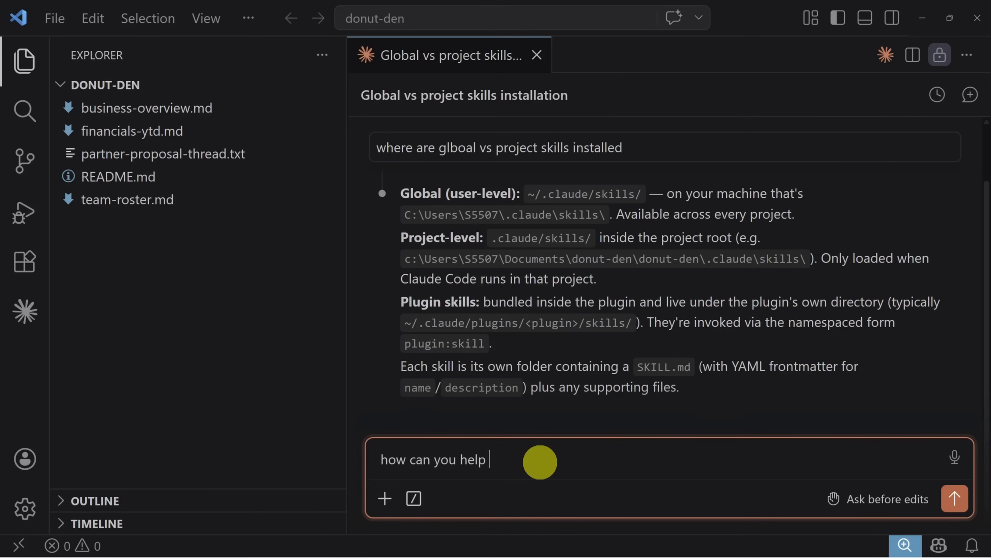
text(me create a skill?)
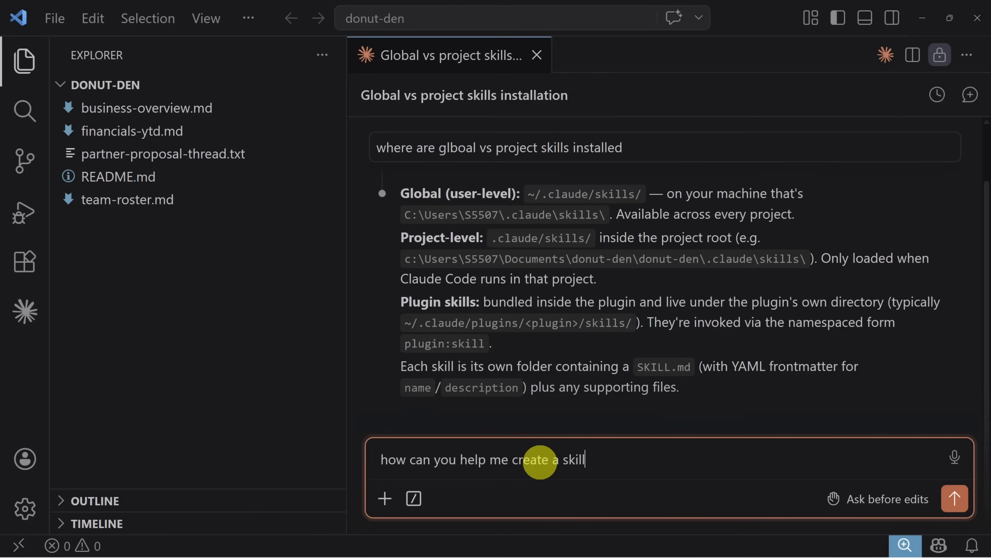
key(Return)
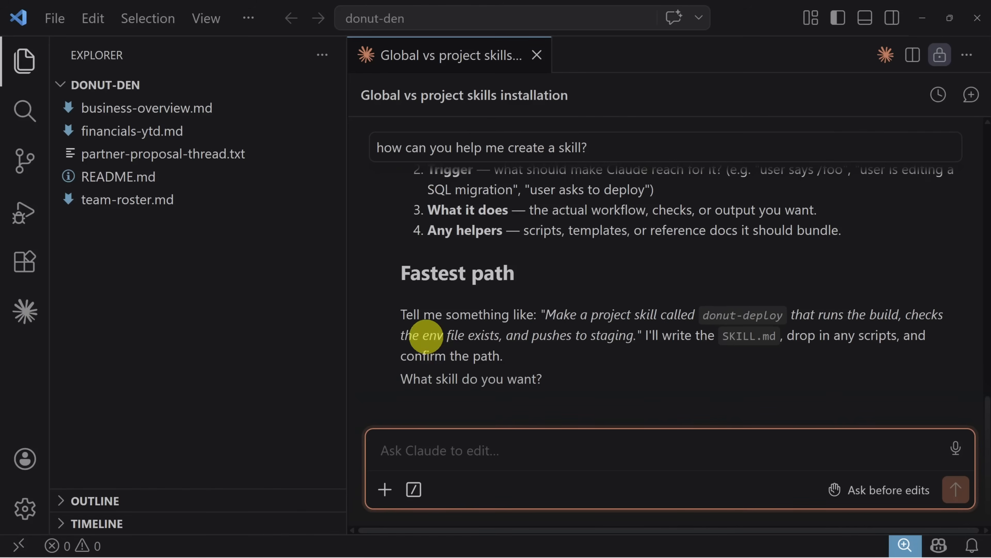
scroll(420, 322, up, 3)
scroll(514, 328, down, 3)
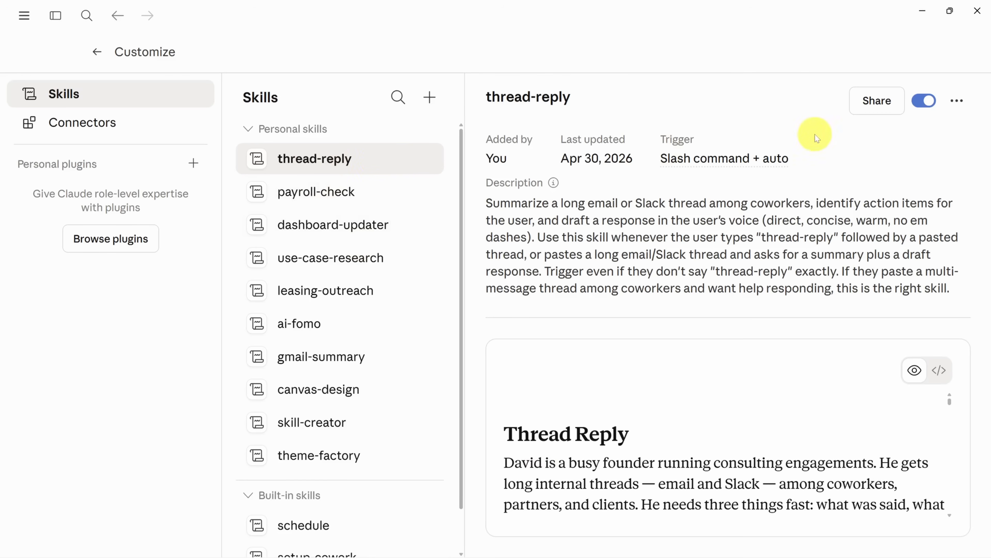
Switch back to the thread-reply skill in Claude and download it to the Downloads folder as thread-reply.zip
click(958, 100)
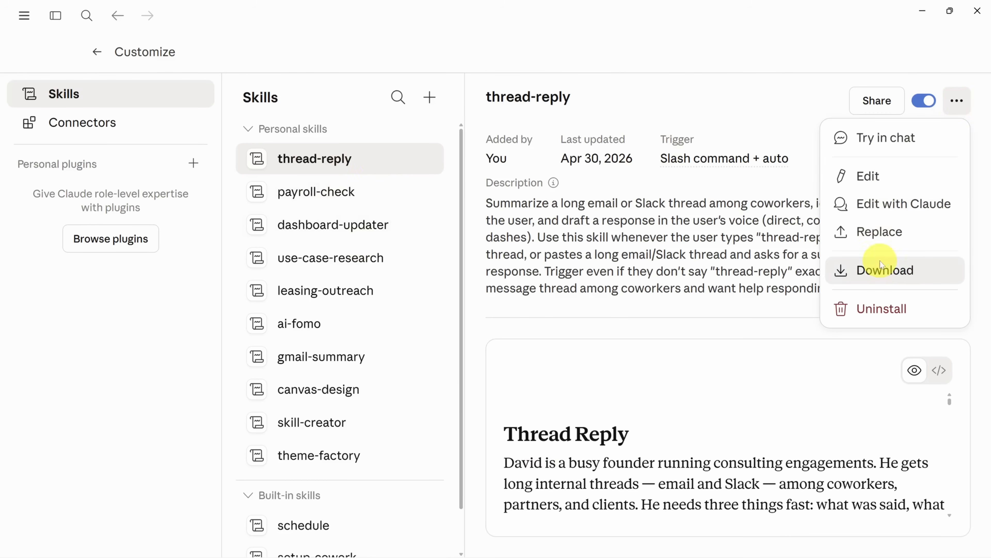
click(878, 269)
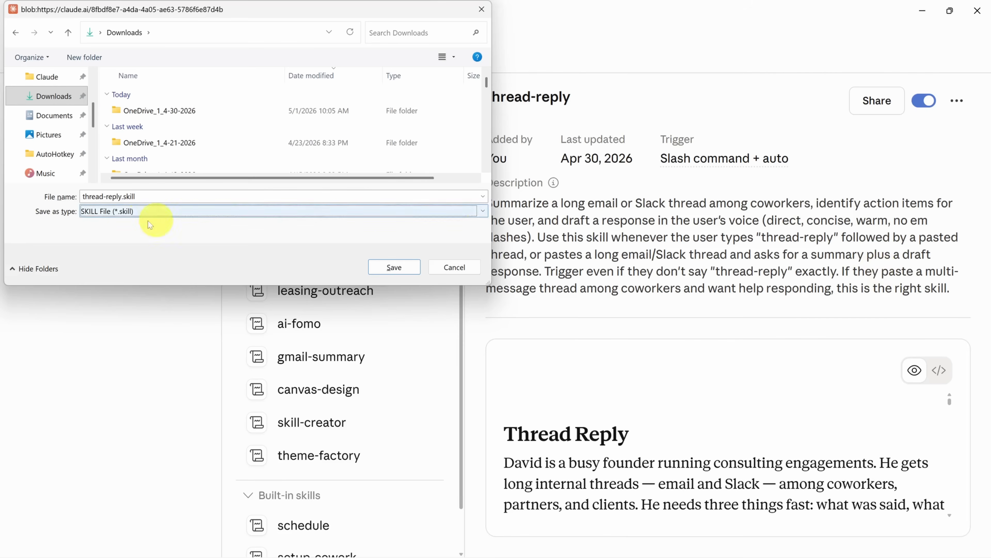
click(176, 217)
click(119, 240)
click(125, 199)
drag(124, 197, 154, 198)
text(zip)
key(Return)
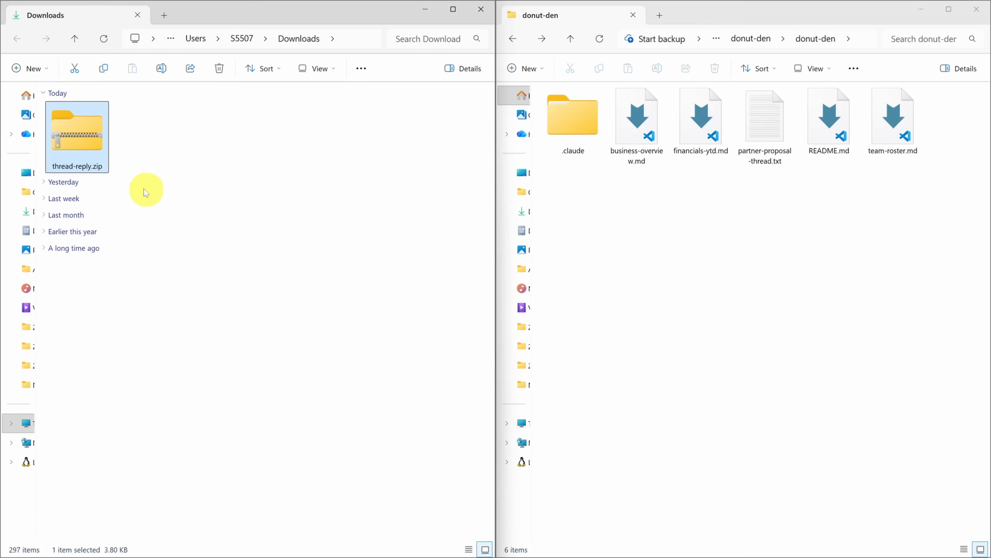
Extract thread-reply.zip within the Downloads folder and open the inner thread-reply folder containing SKILL.md
right_click(86, 145)
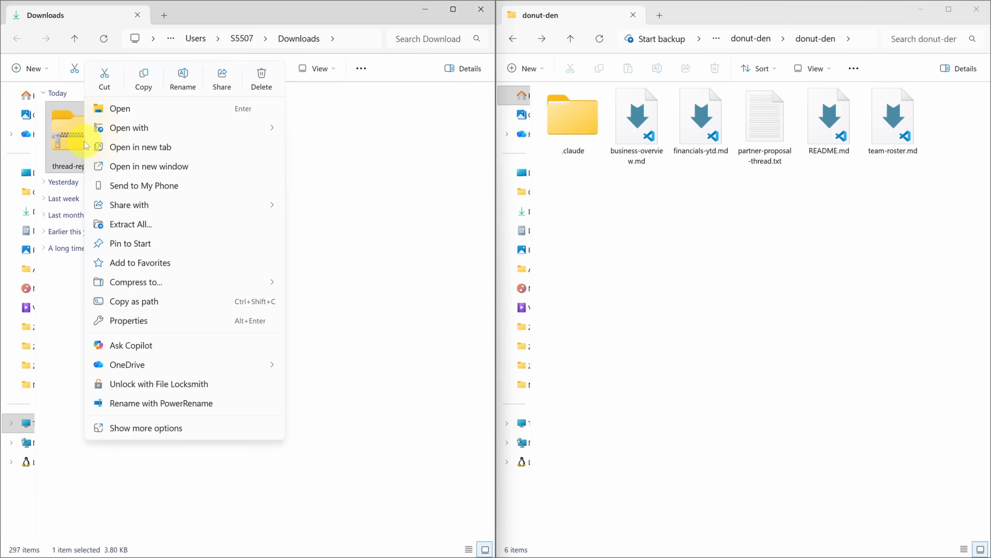
click(129, 225)
click(601, 413)
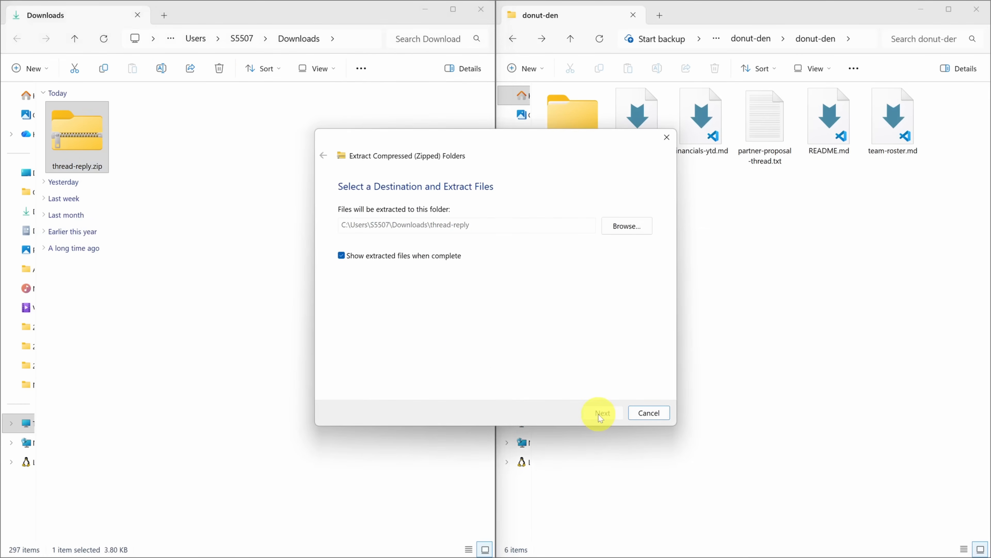
click(142, 147)
double_click(142, 148)
double_click(63, 125)
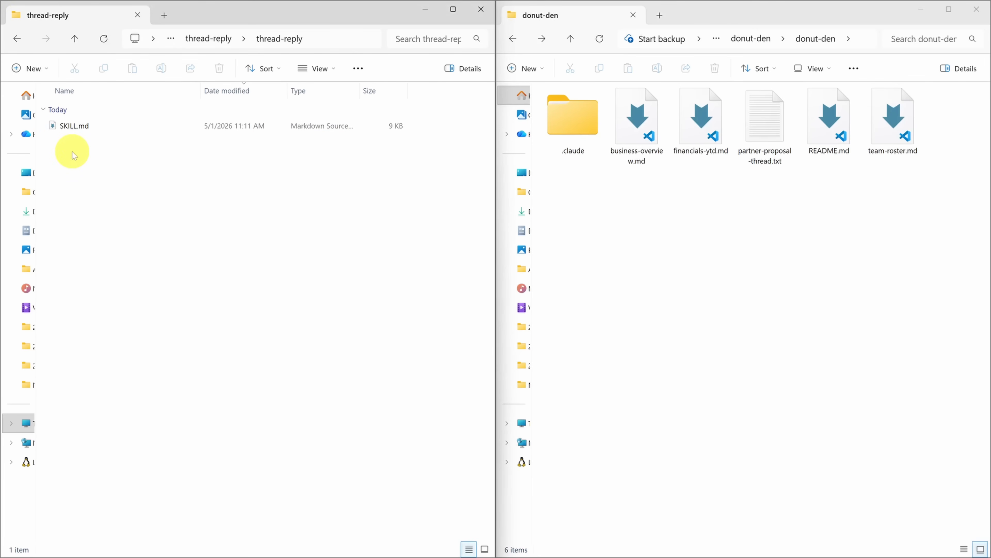
Move the extracted thread-reply skill folder into the .claude\skills folder of the donut-den project
double_click(582, 120)
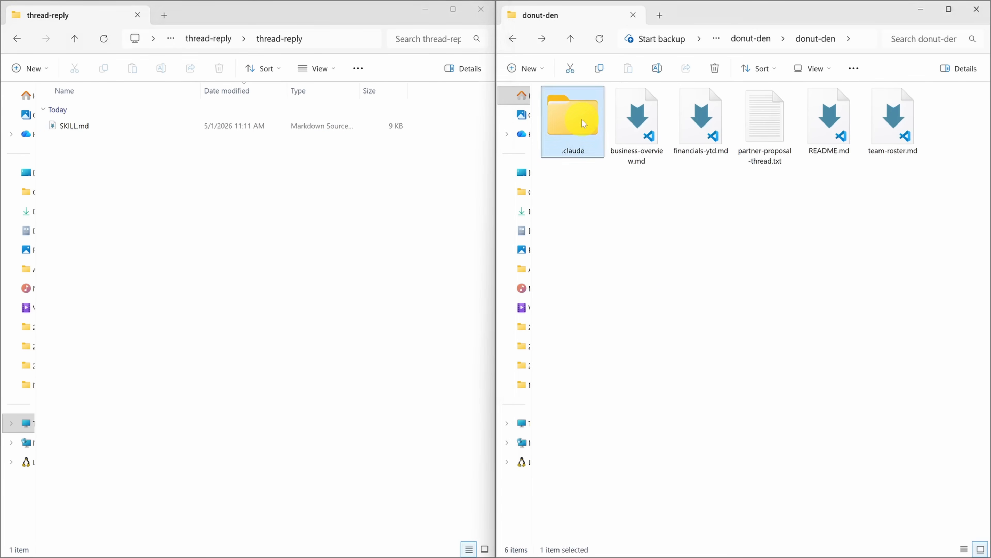
double_click(567, 111)
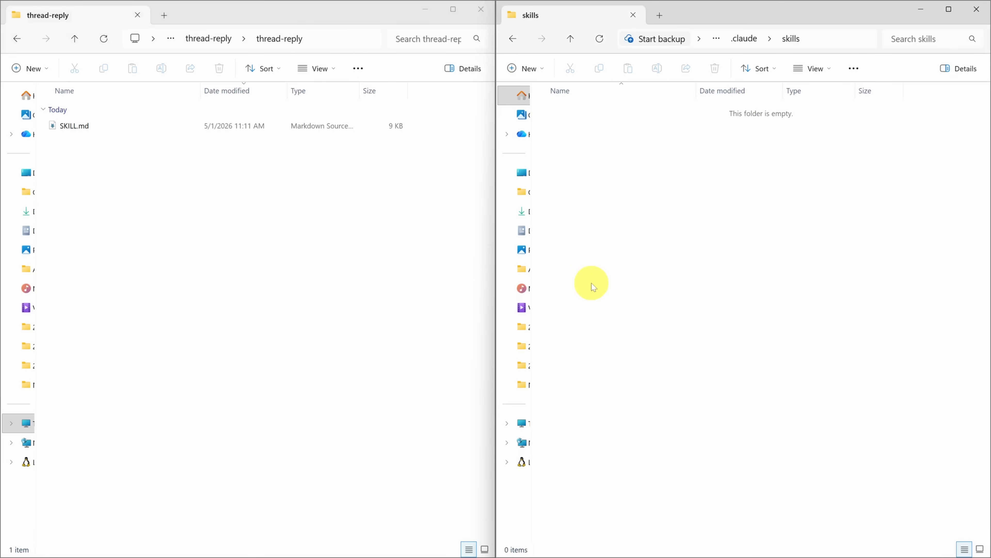
click(213, 38)
click(77, 129)
drag(77, 129, 607, 150)
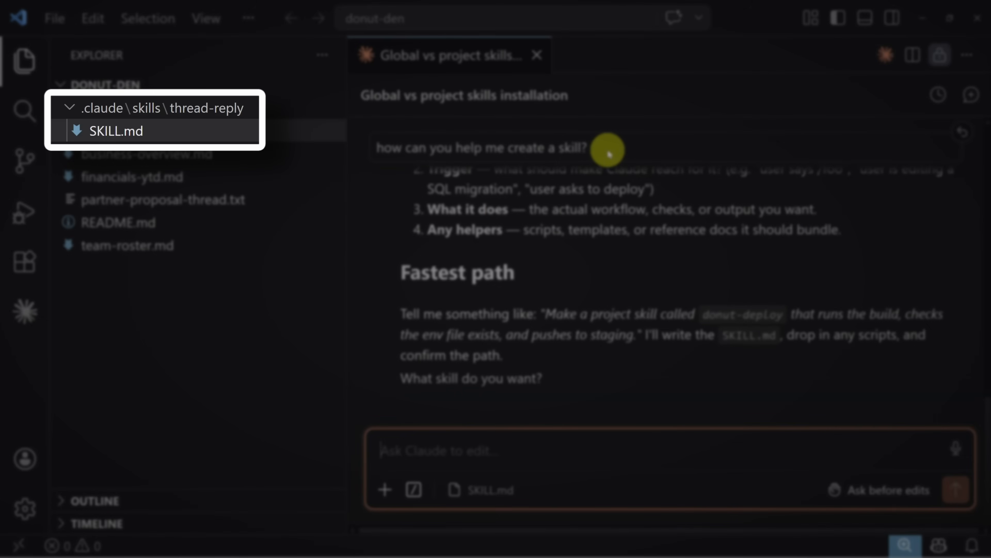
In VS Code, try "/thread-reply" in the current Claude Code chat, and start a new session with "/thread-" entered
text(/thread-reply)
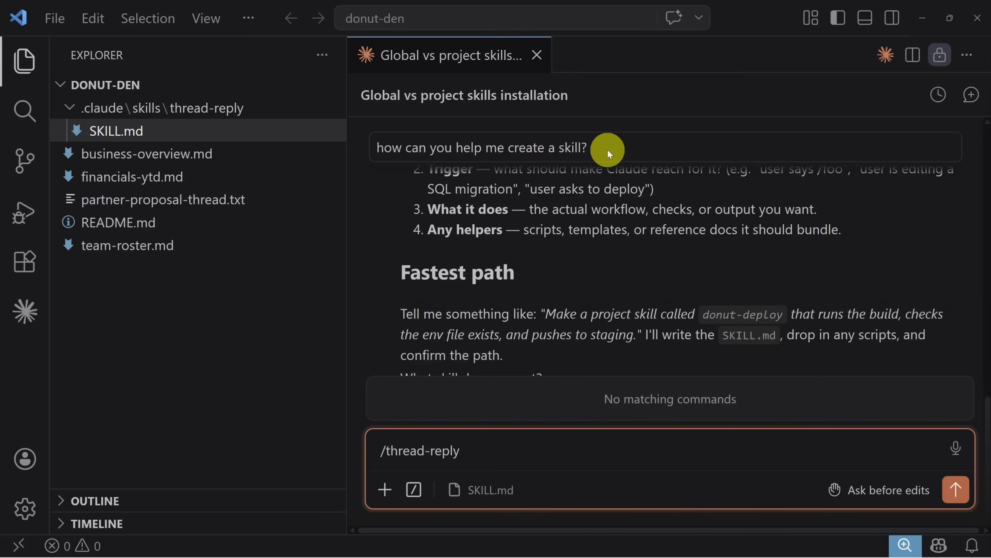
click(886, 55)
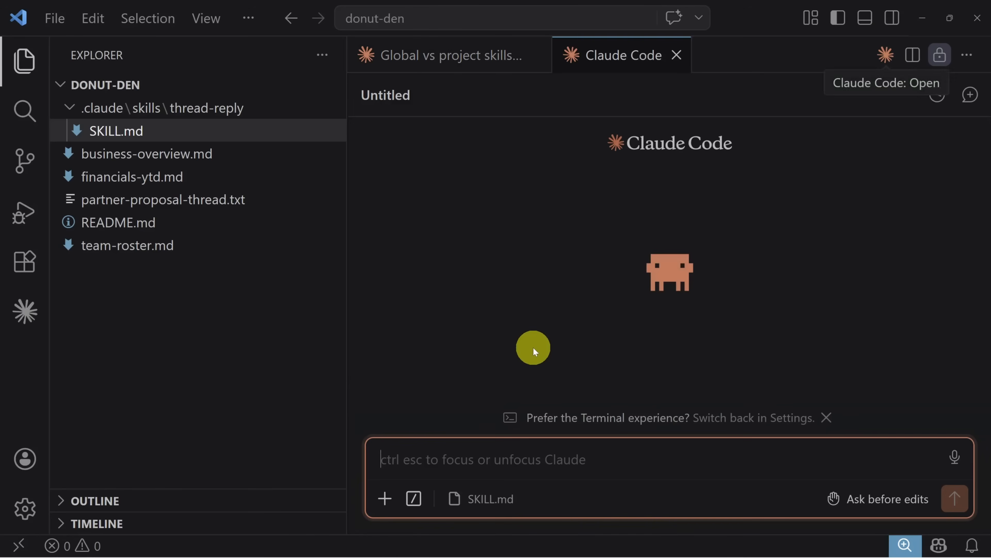
text(/thread-)
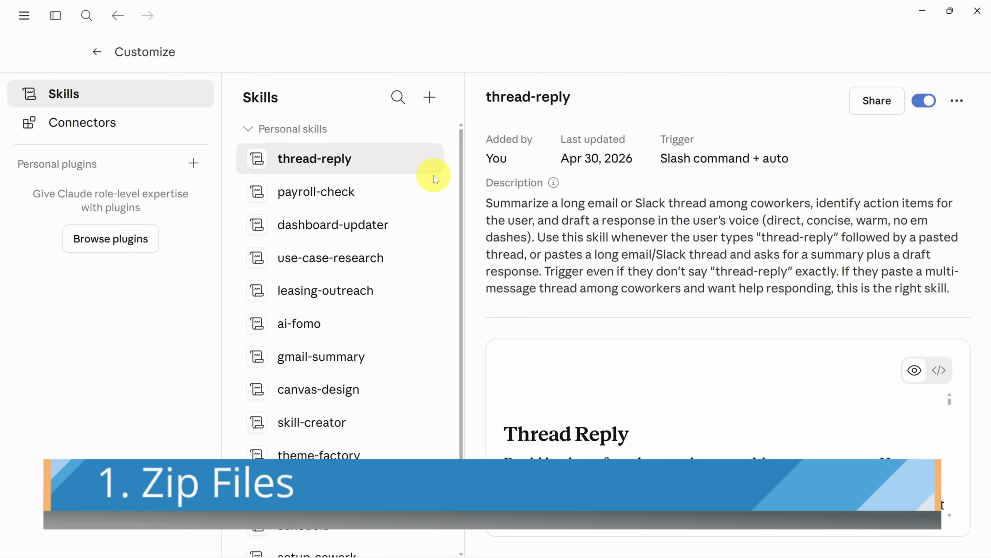
Switch to Claude's personal skills and create a skill by uploading the contract-generator skill file from File Explorer
click(957, 100)
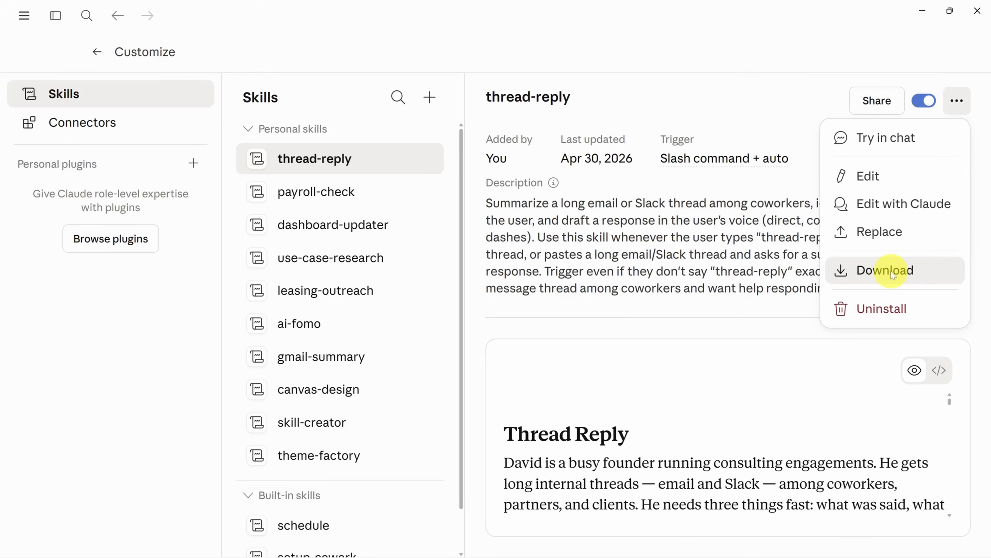
double_click(430, 99)
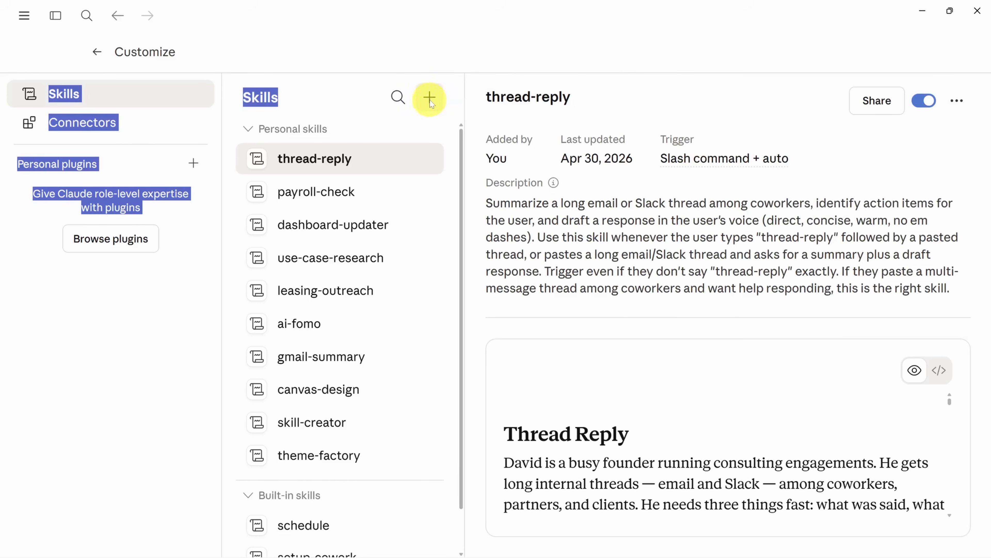
click(430, 98)
mouse_move(441, 163)
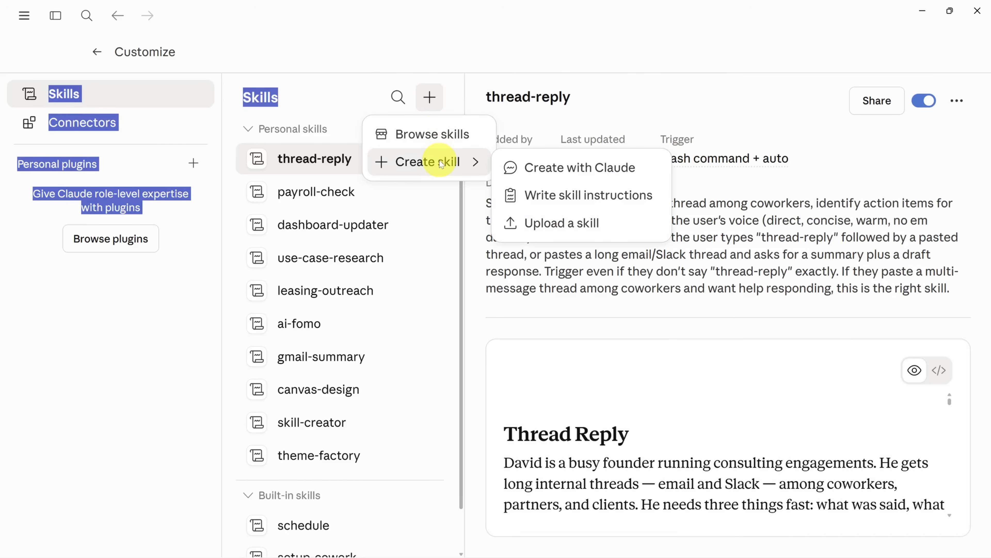
click(581, 223)
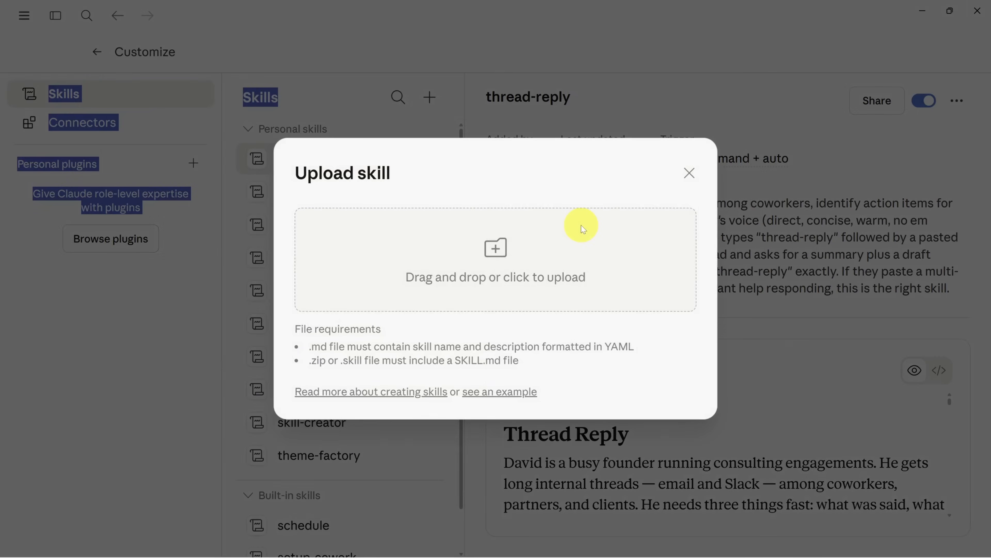
key(alt+Tab)
drag(733, 191, 500, 278)
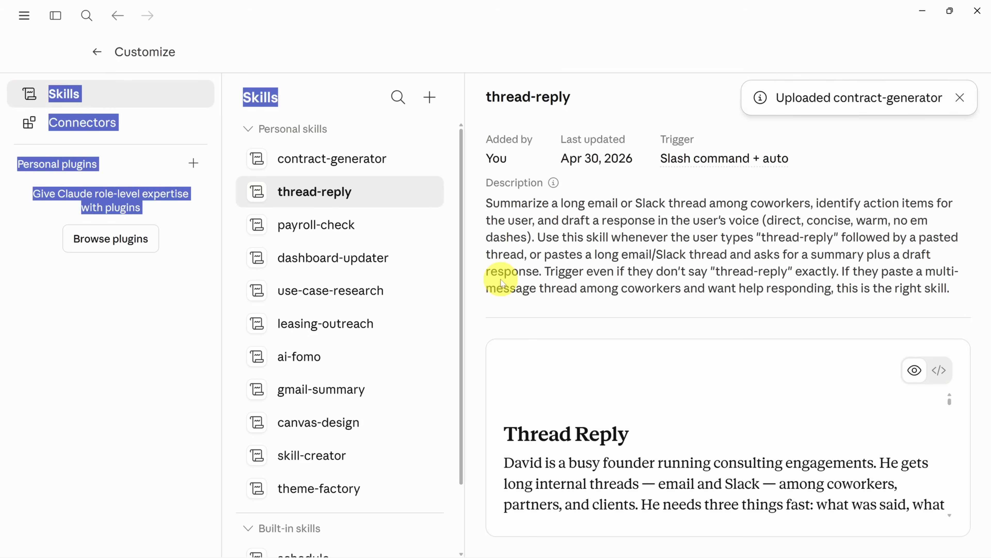
Open the Skills page of the organization settings and upload the contract-generator skill file as an organization skill
click(476, 119)
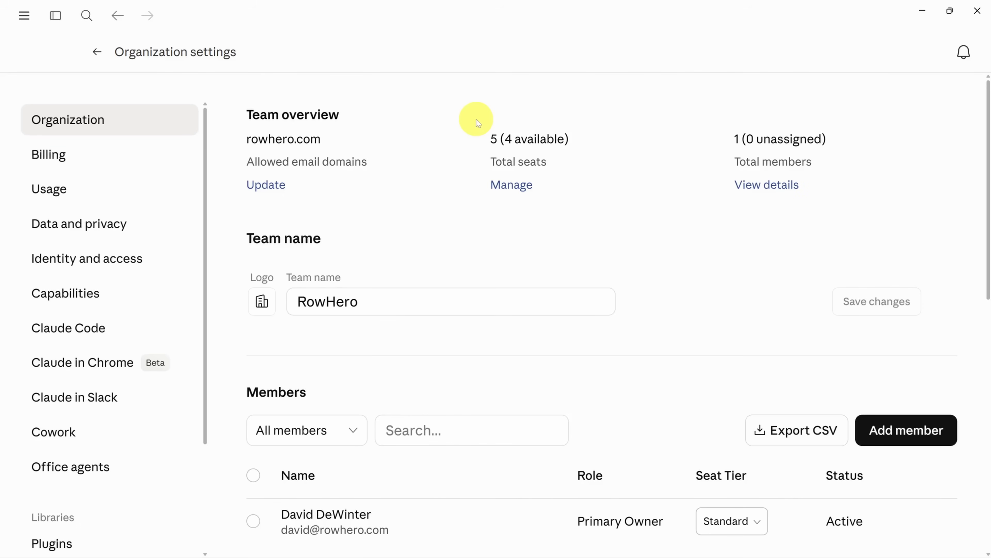
scroll(111, 304, down, 6)
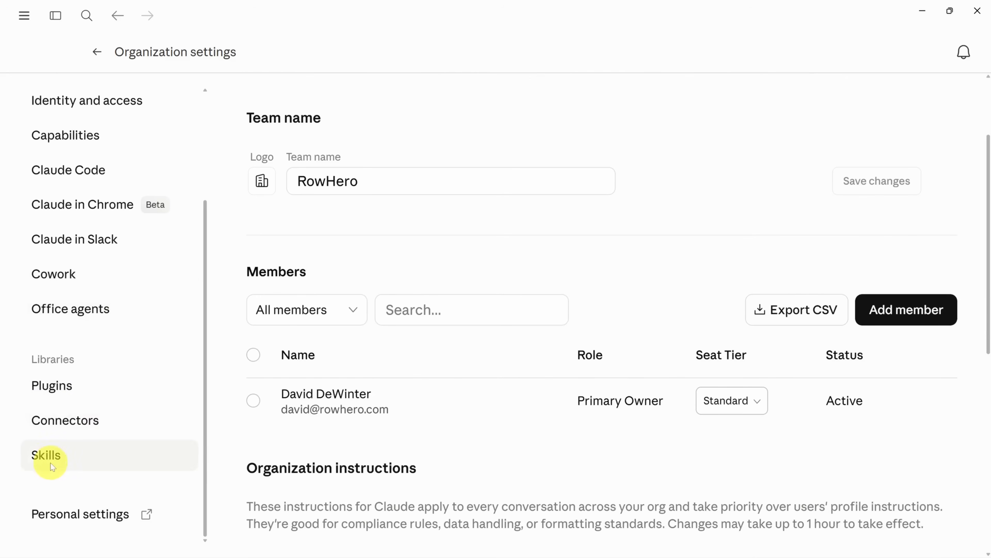
click(49, 455)
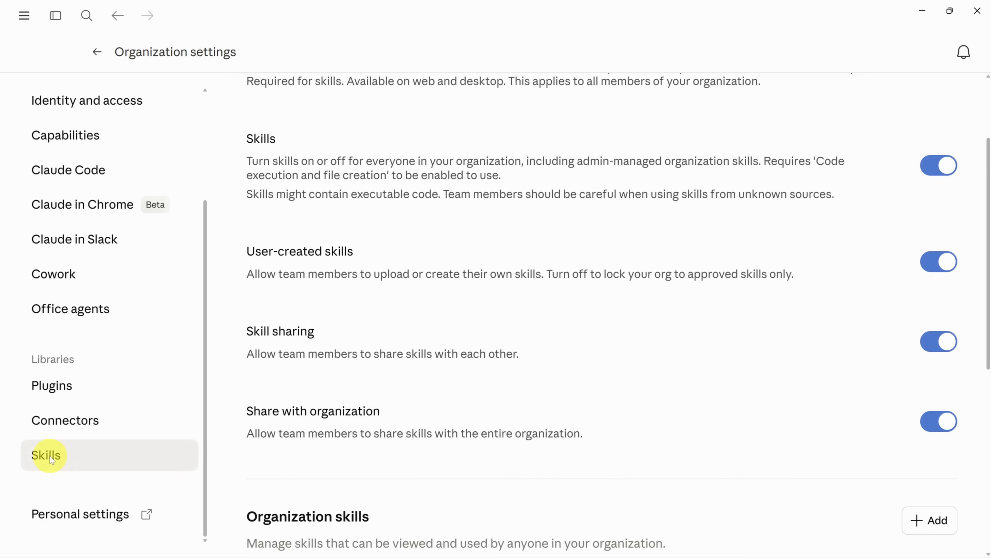
scroll(408, 410, up, 3)
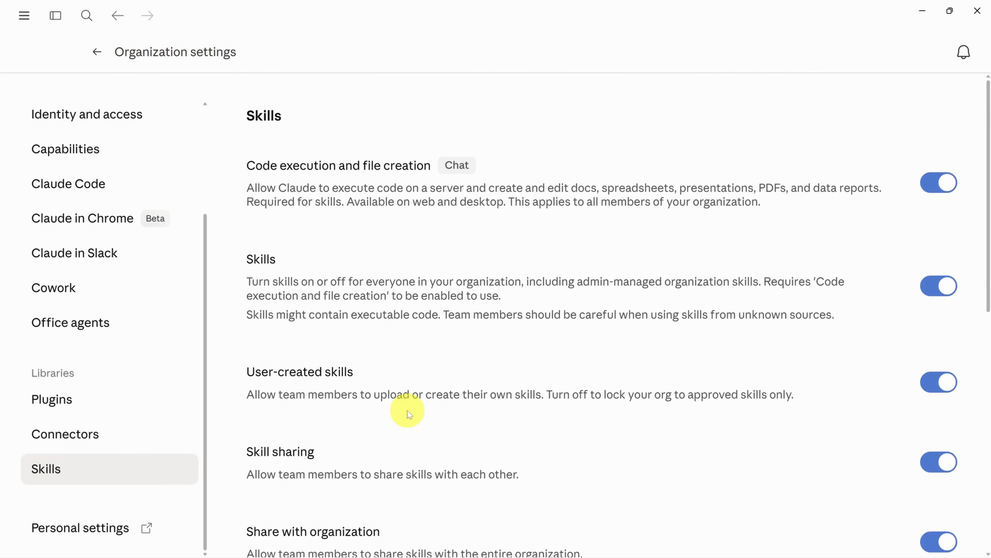
scroll(427, 348, down, 10)
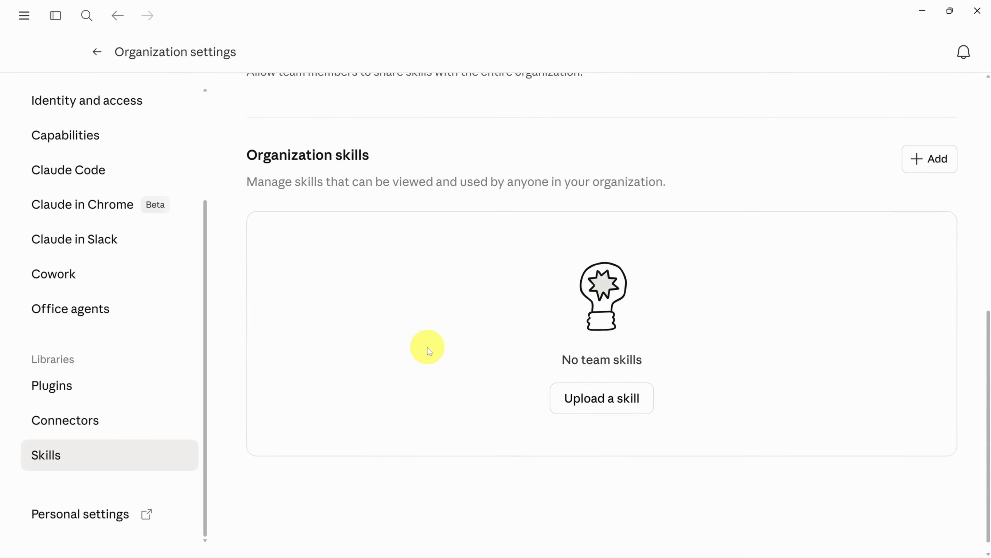
key(alt+Tab)
drag(732, 197, 431, 332)
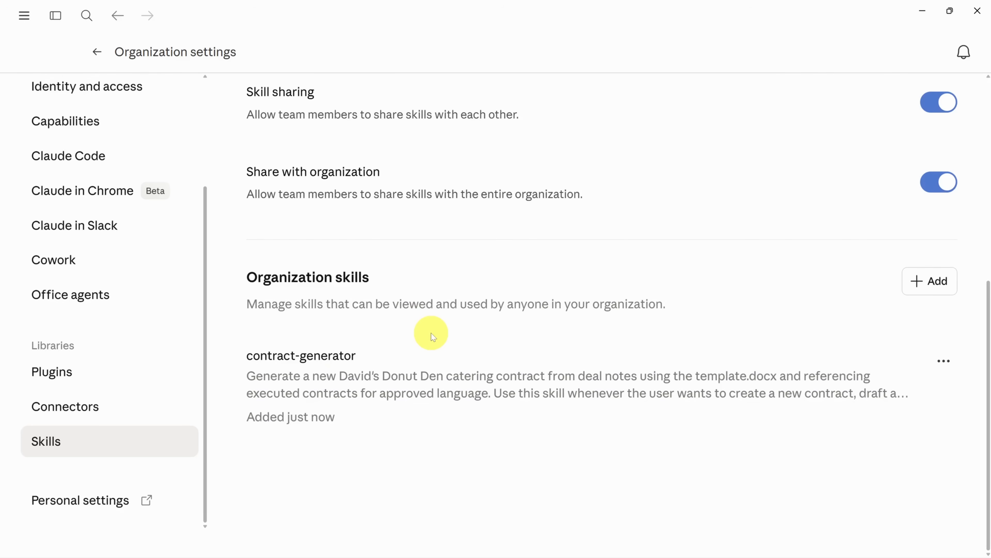
Leave the organization settings, open the organization's contract-generator skill under Customize and download it
click(97, 51)
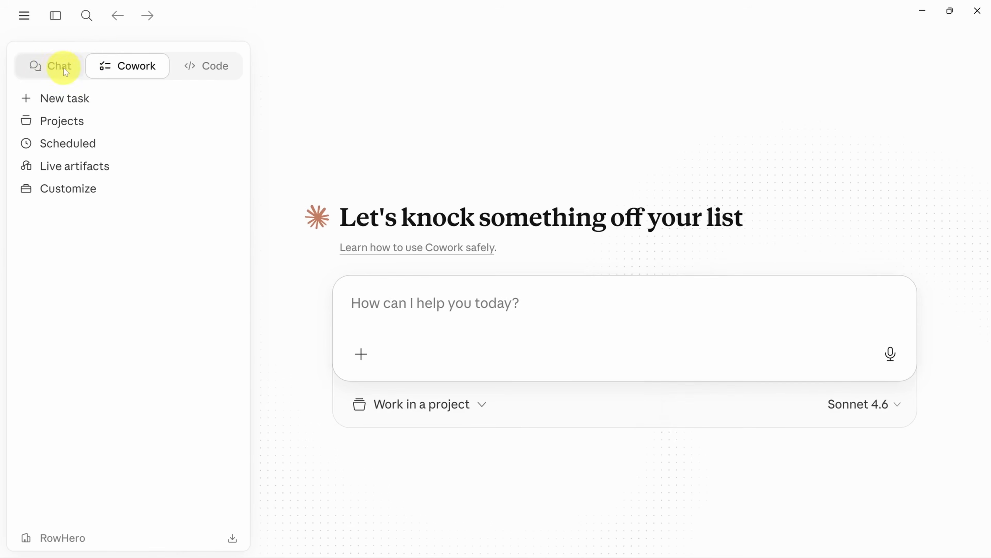
click(65, 189)
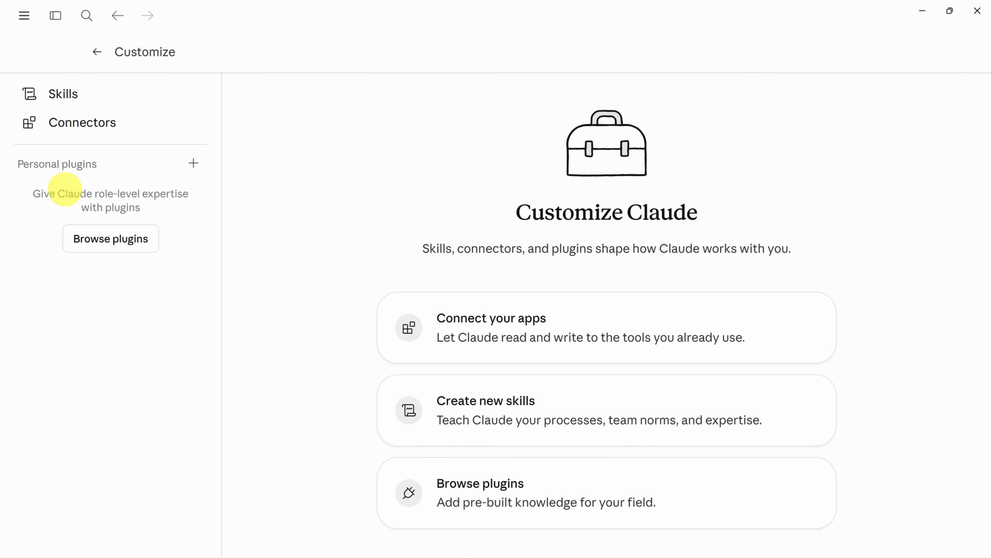
click(71, 96)
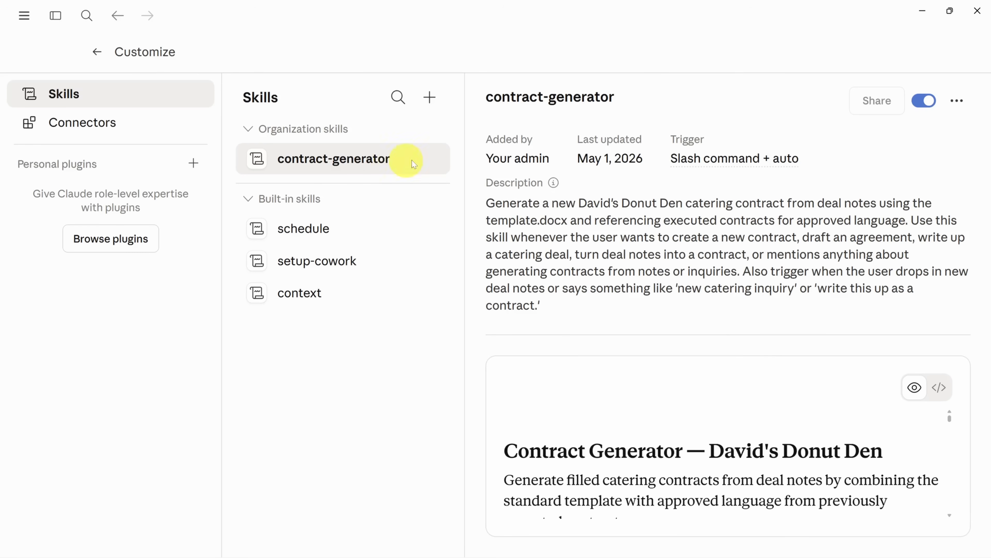
click(957, 101)
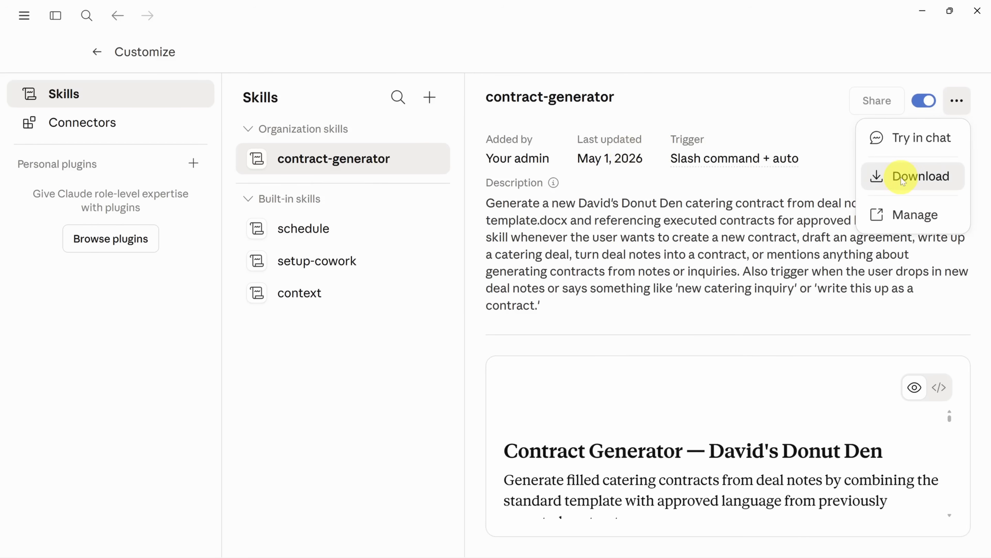
click(903, 179)
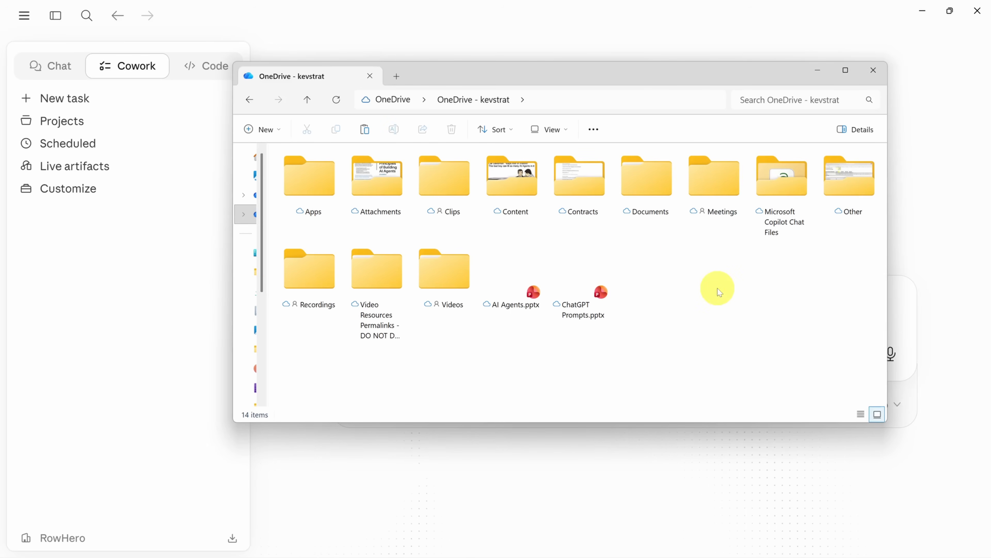
Set the Contracts folder in OneDrive to always be kept on this device
right_click(571, 176)
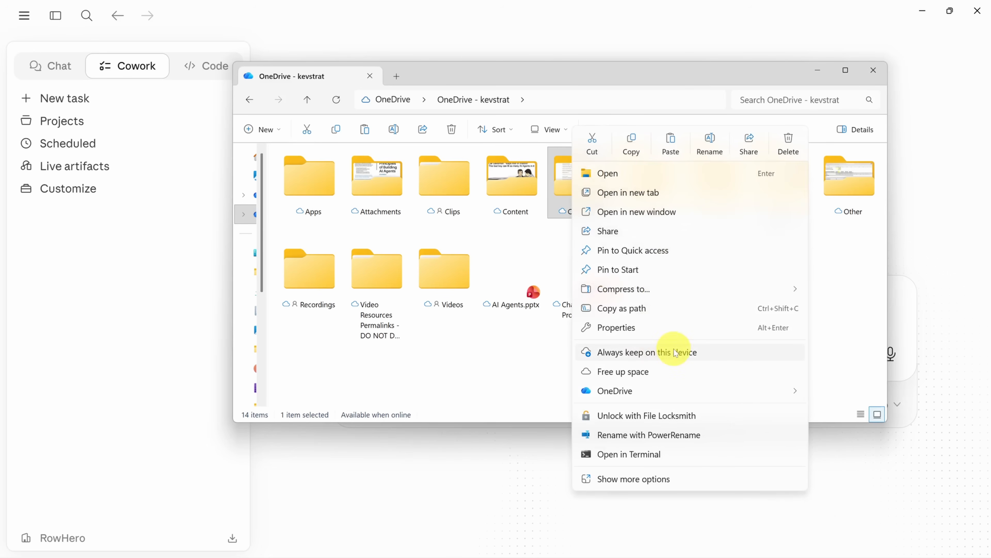
key(alt)
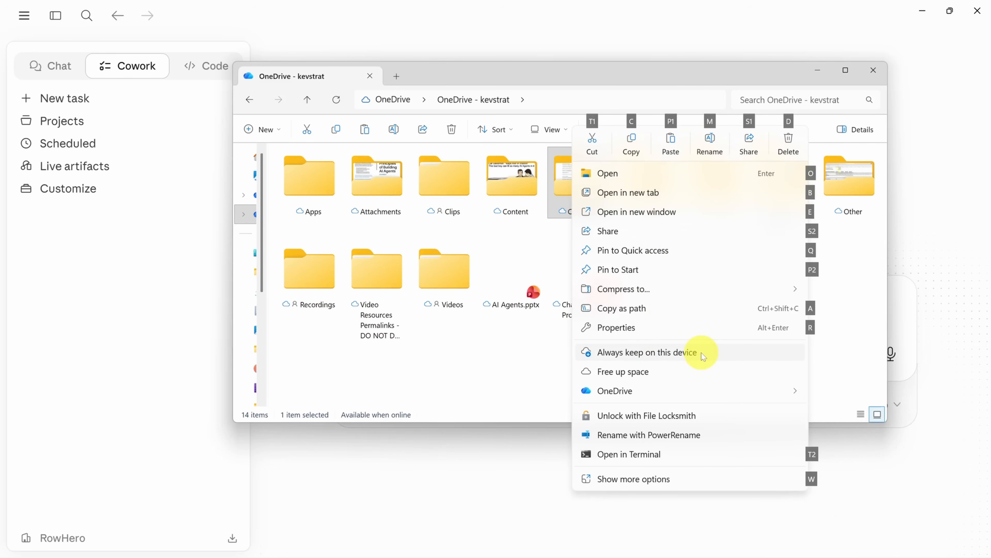
click(701, 353)
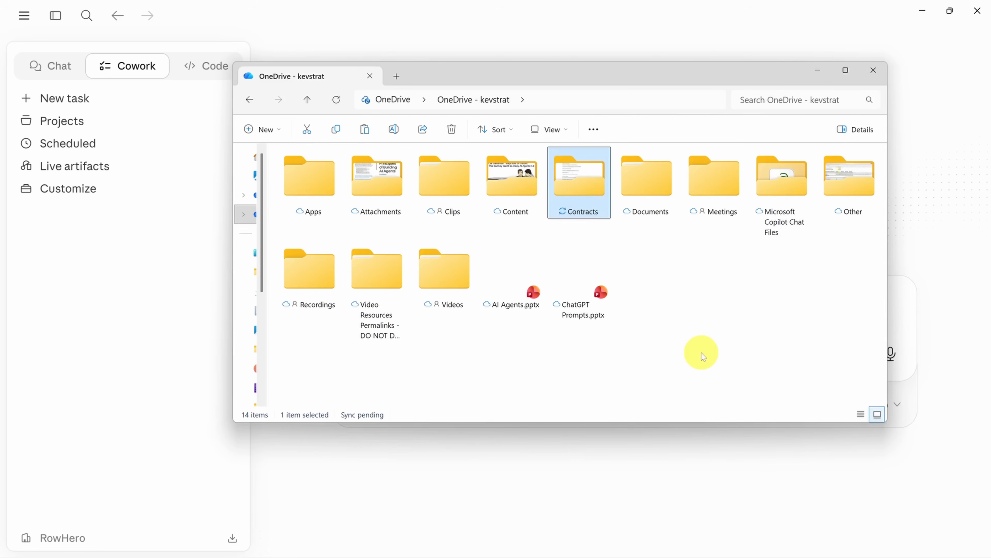
Check that Cowork works in the OneDrive Contracts folder, and examine that folder's claude\skills structure and its CLAUDE.md file
key(alt+Tab)
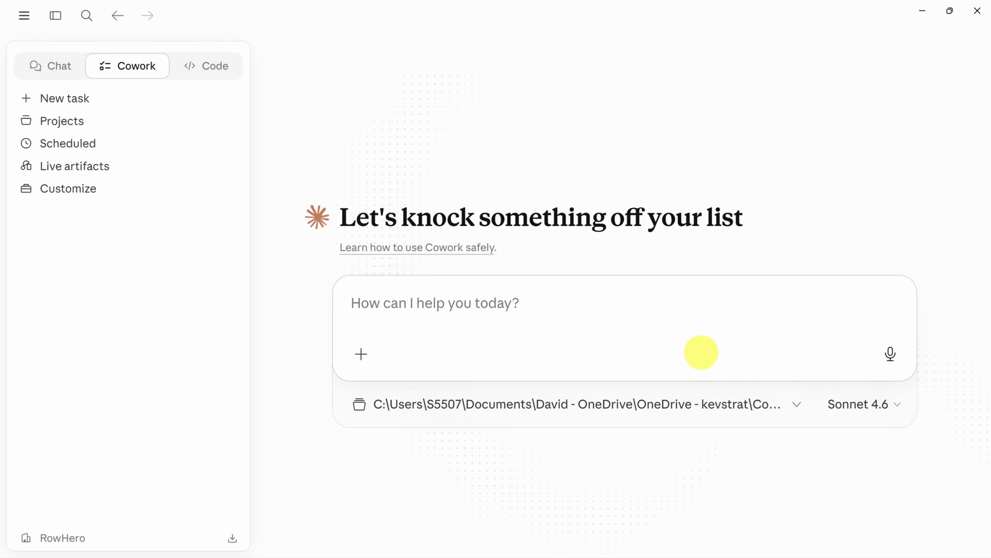
click(699, 403)
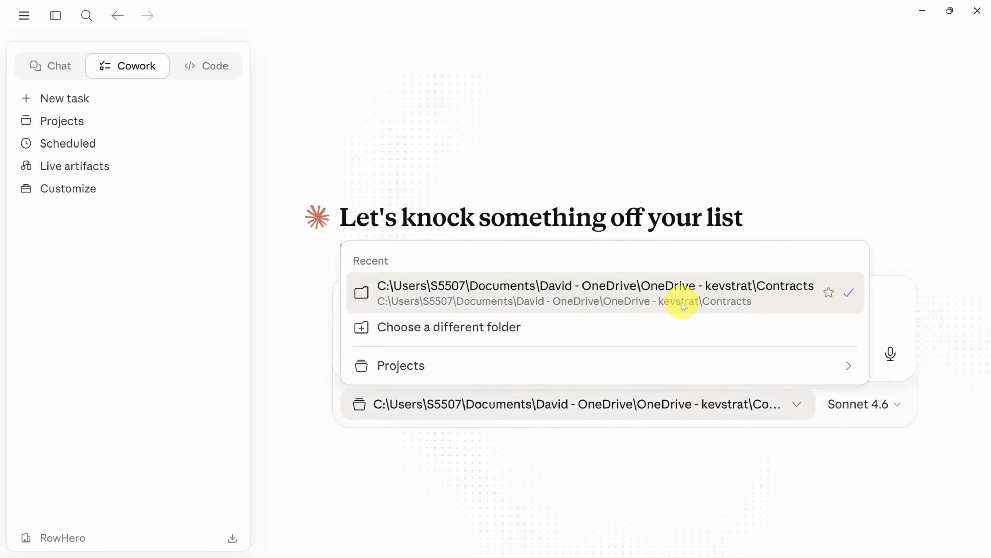
key(alt+Tab)
double_click(304, 178)
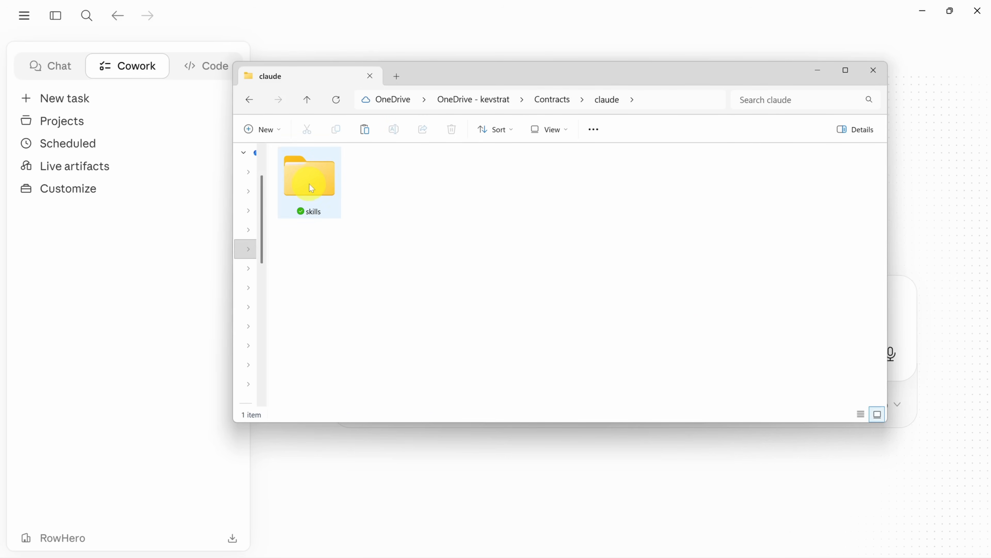
double_click(312, 188)
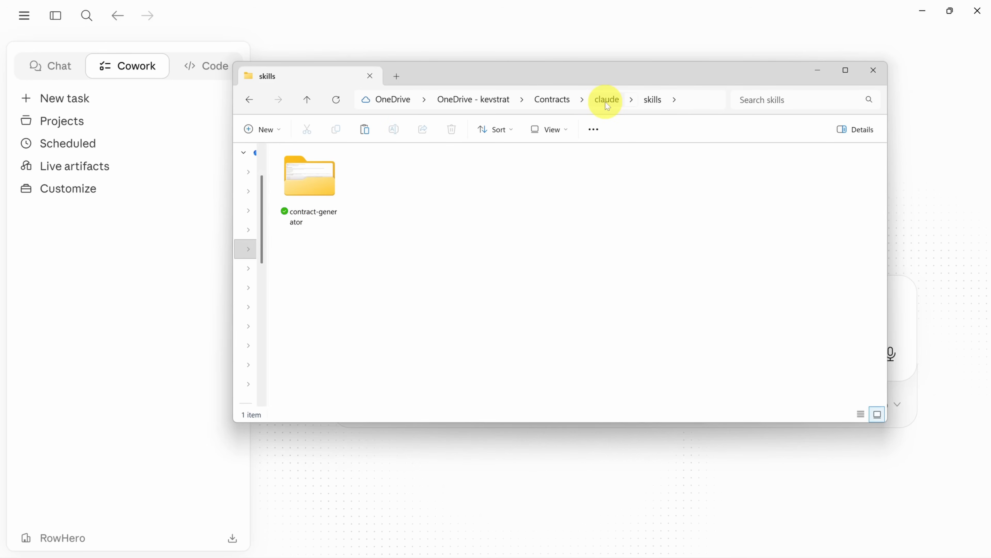
click(550, 100)
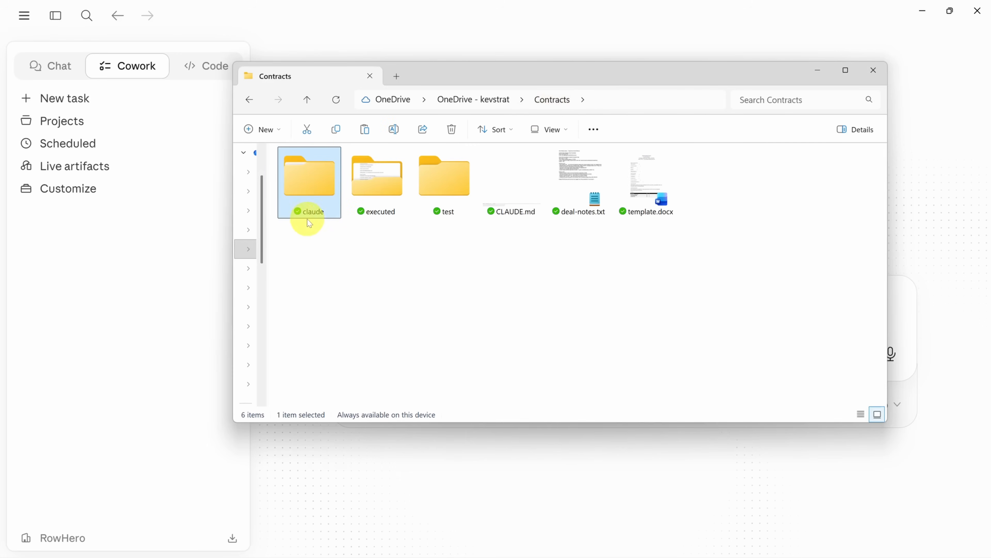
mouse_move(319, 218)
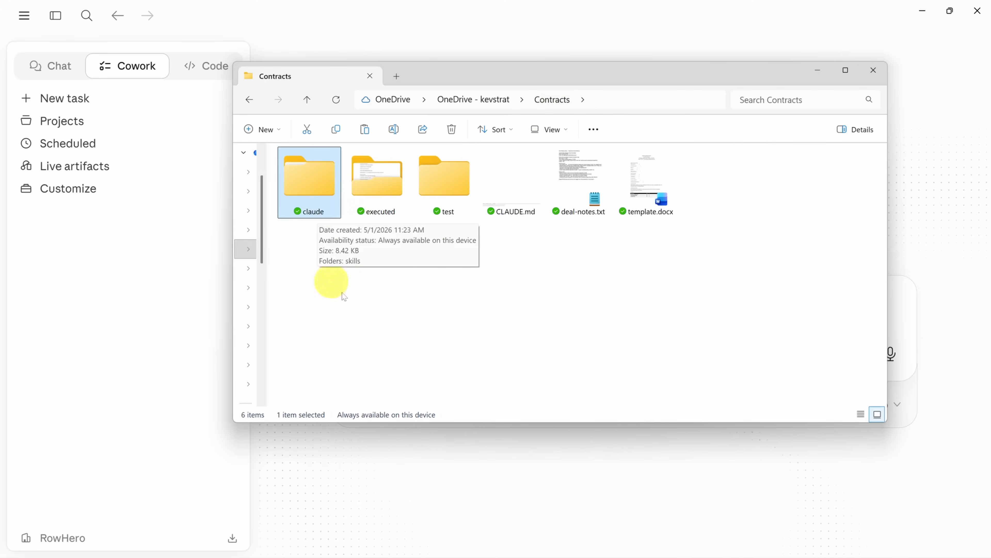
mouse_move(532, 214)
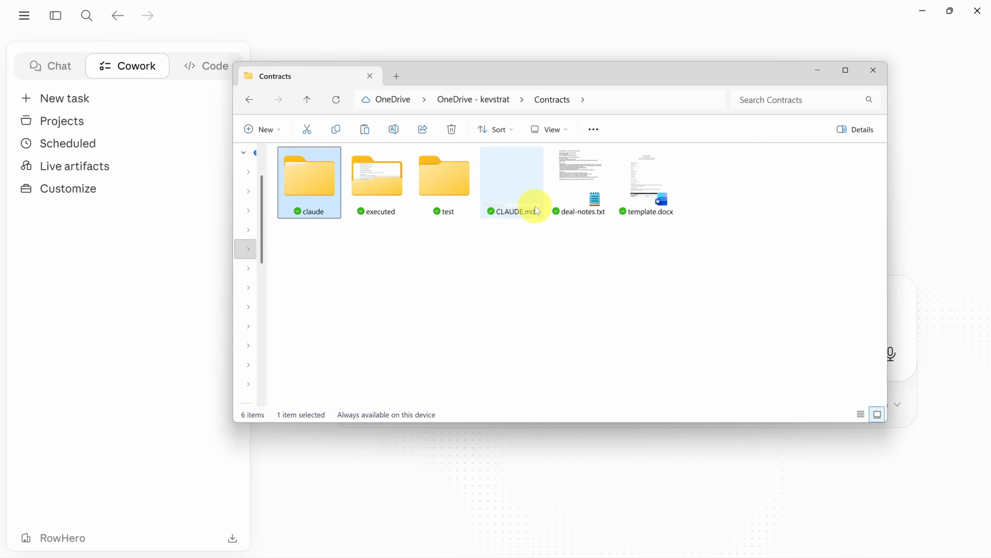
Return to Cowork and start a task in the Contracts folder with the prompt "Run contractor-generator on" followed by a reference to deal-notes.txt
key(alt+Tab)
click(575, 306)
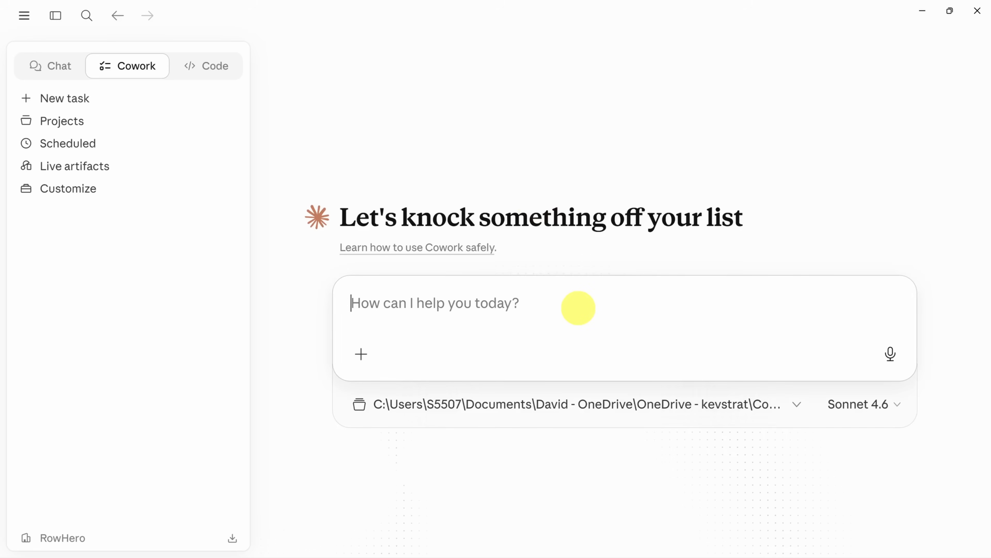
text(/con)
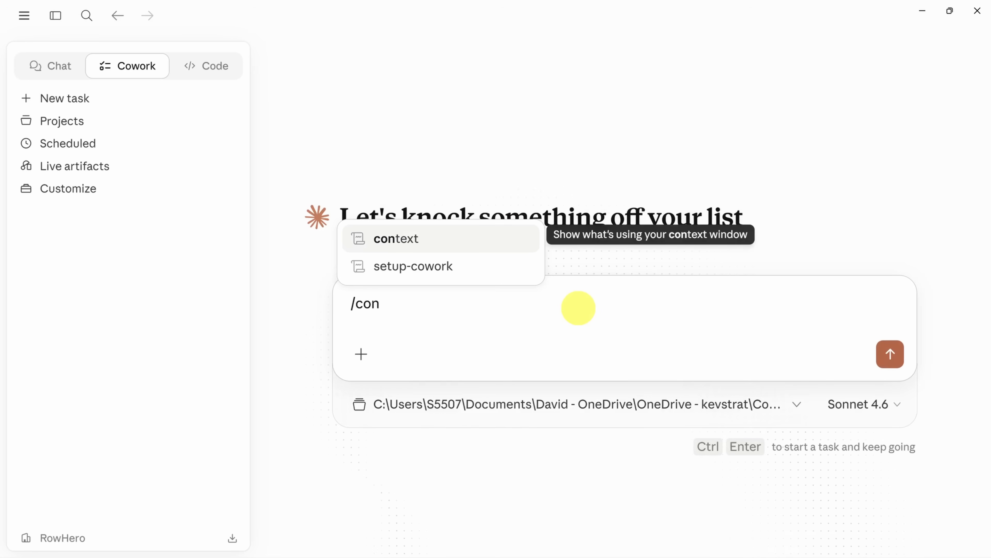
key(ctrl+a)
text(Run cont)
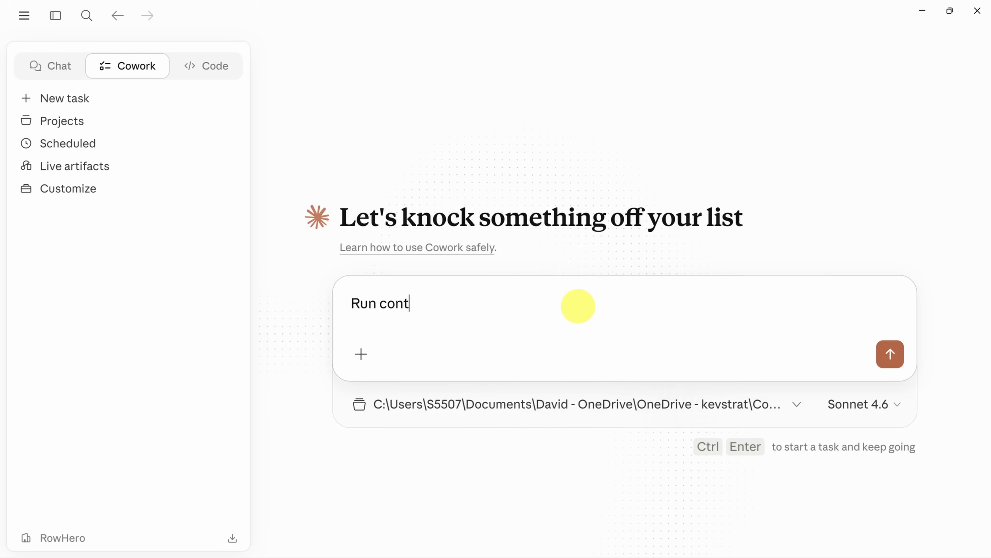
text(ractor-generator )
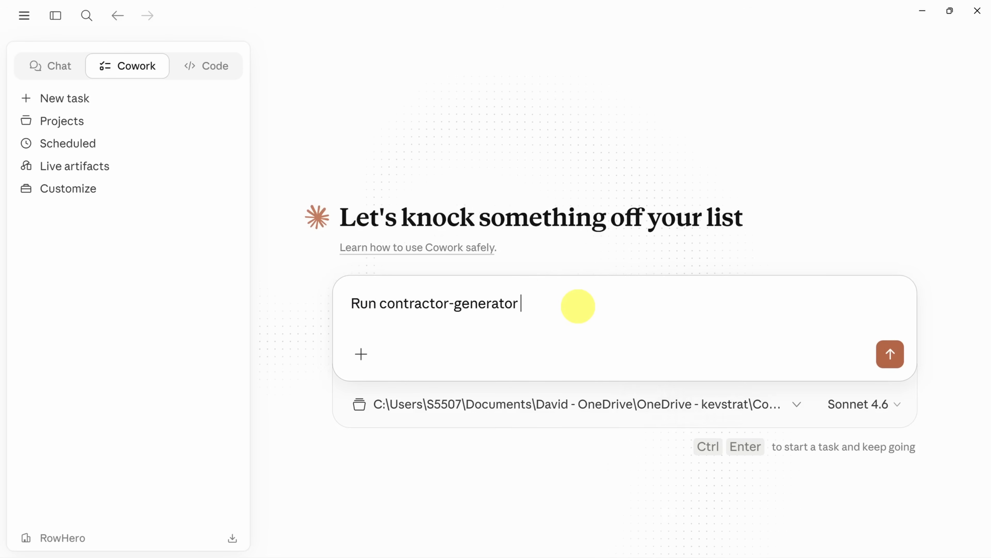
text(on @deal)
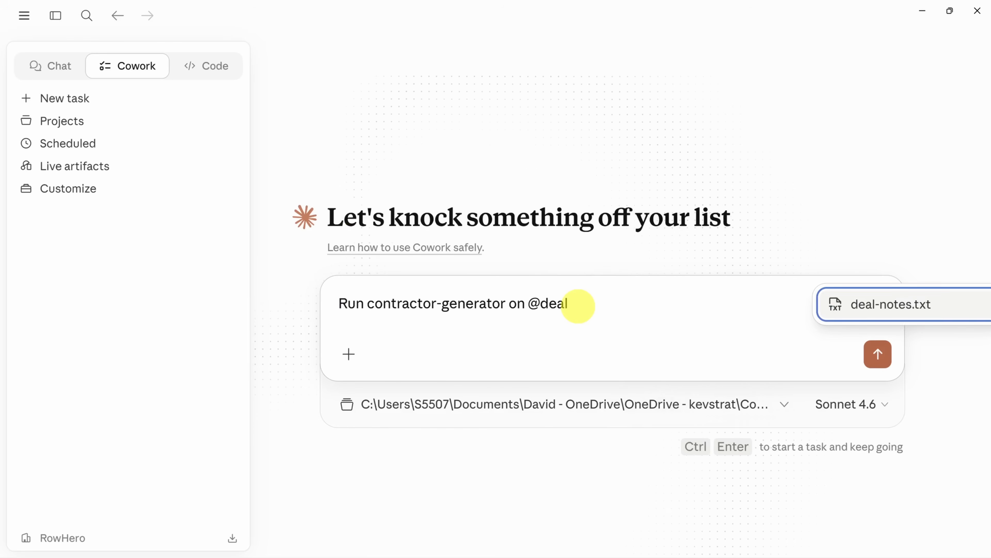
key(Return)
key(Return)
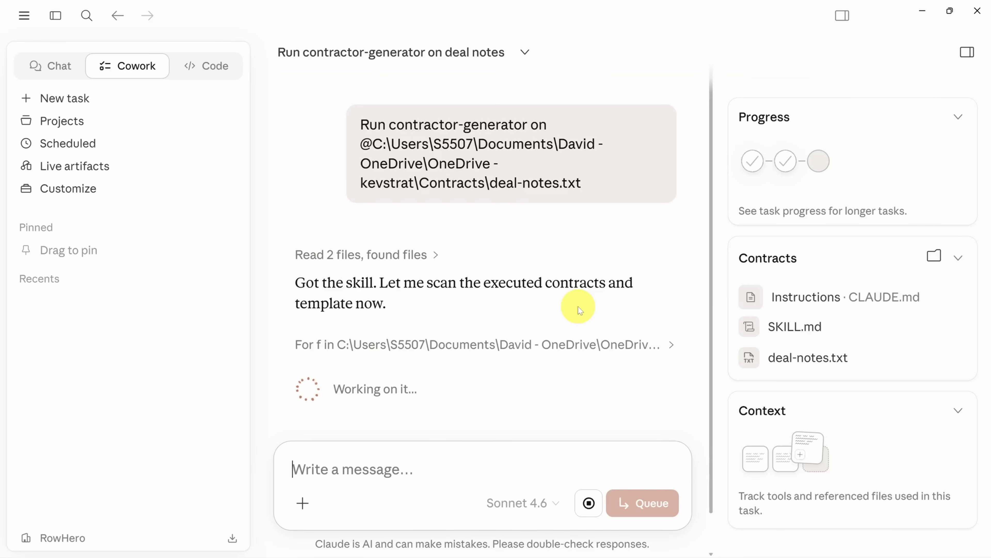
Expand the running task's file-reading details and examine how it locates the contract-generator SKILL.md and plans its workflow
click(430, 257)
scroll(432, 258, down, 3)
scroll(432, 257, down, 5)
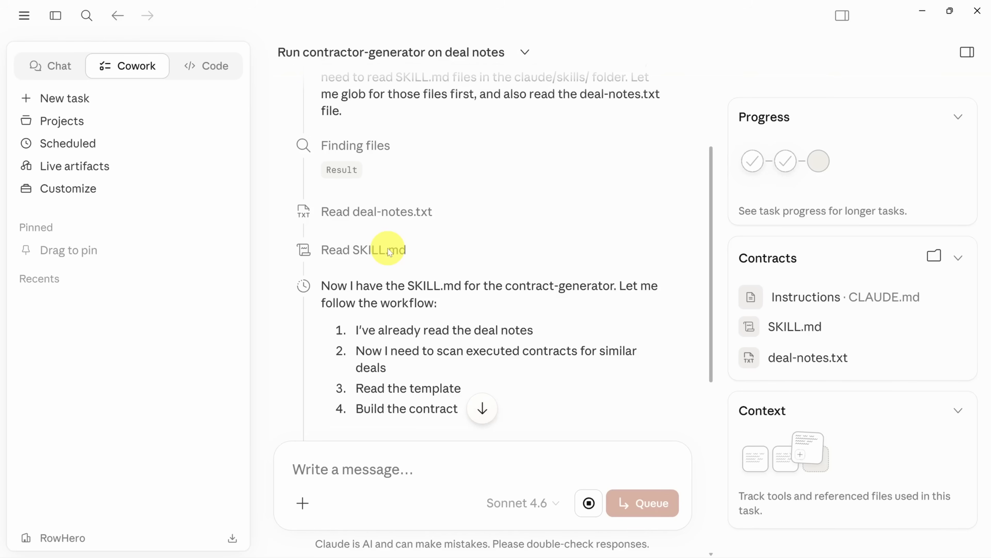
double_click(538, 286)
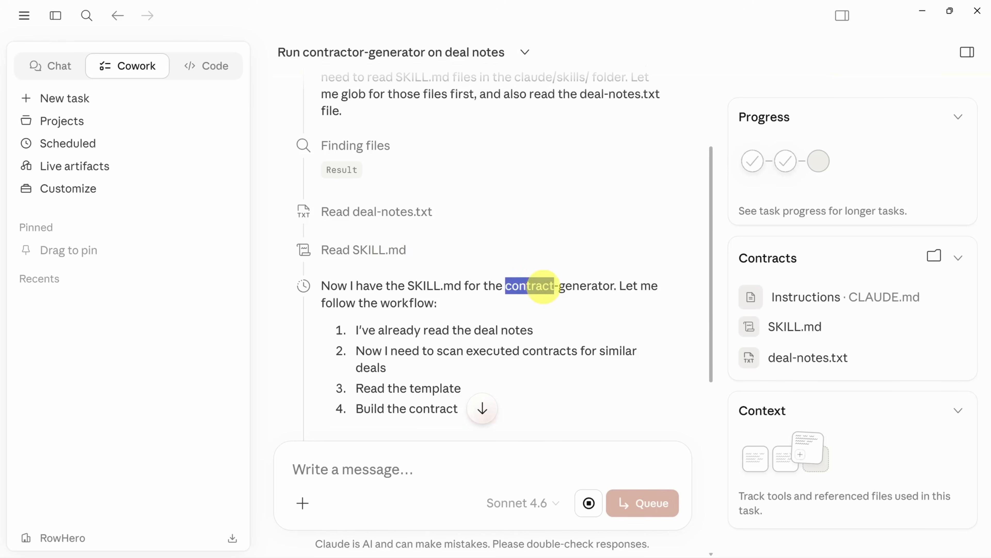
scroll(542, 285, down, 10)
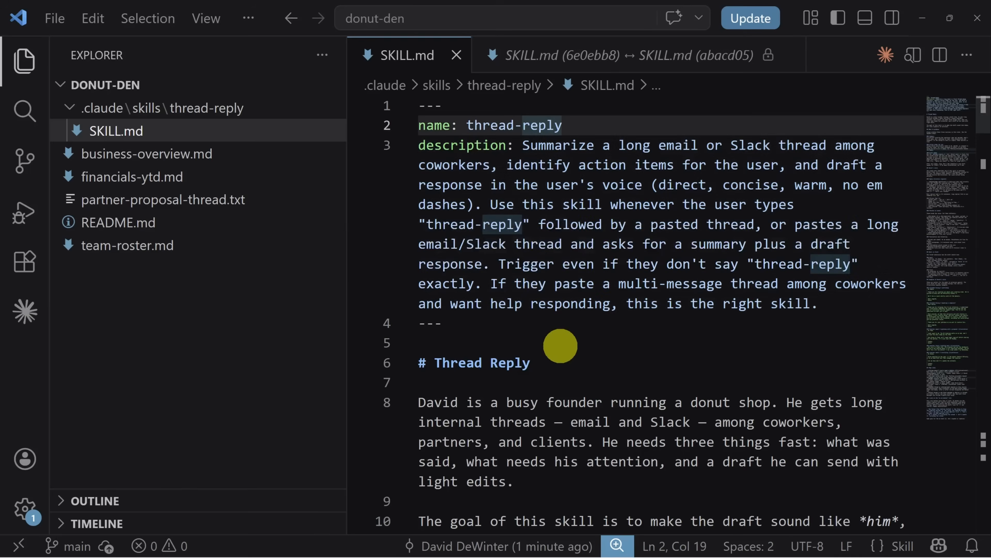
In VS Code, read through the thread-reply skill's SKILL.md and show the comparison of its versions 6e0ebb8 and abacd05
scroll(562, 324, down, 3)
scroll(564, 307, down, 5)
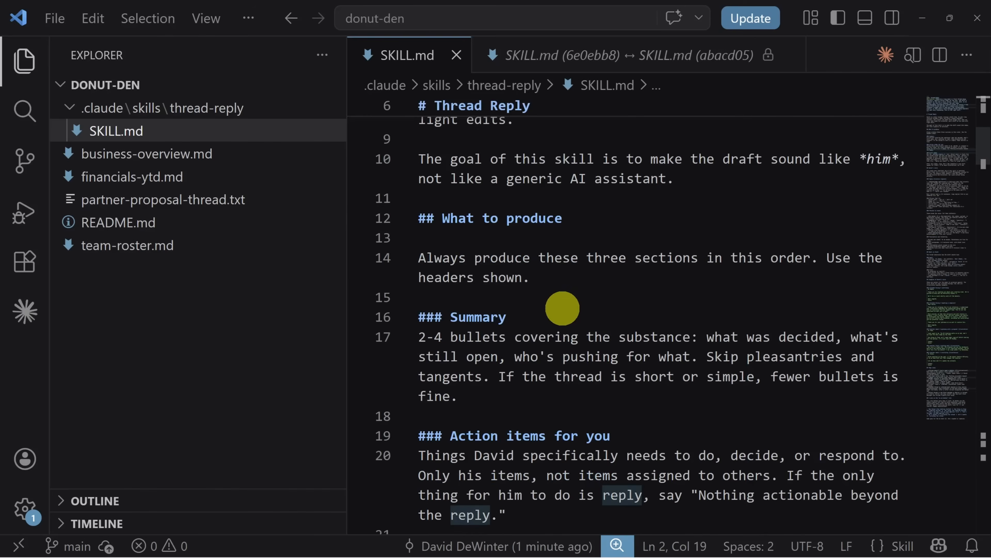
scroll(563, 304, down, 5)
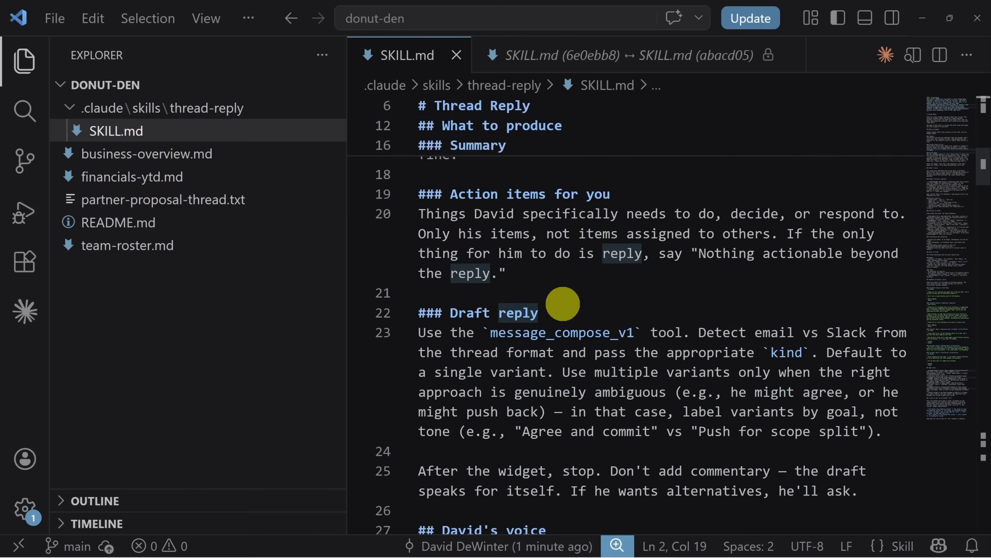
scroll(563, 304, down, 4)
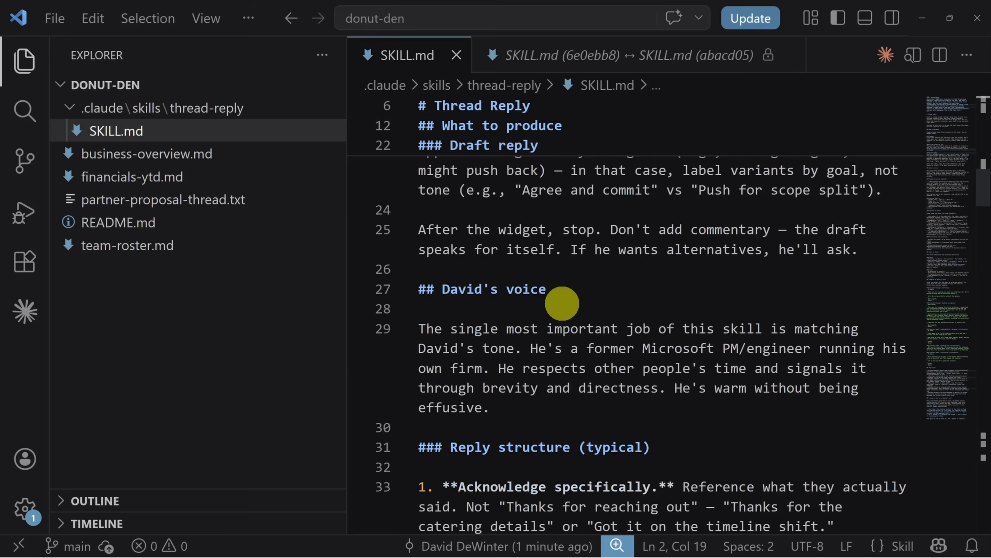
scroll(562, 303, down, 5)
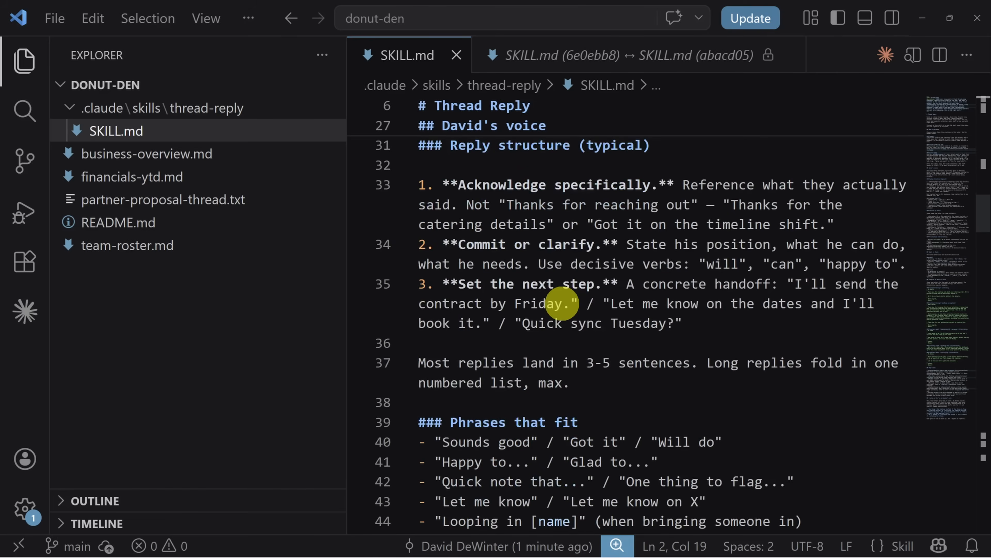
scroll(562, 301, down, 4)
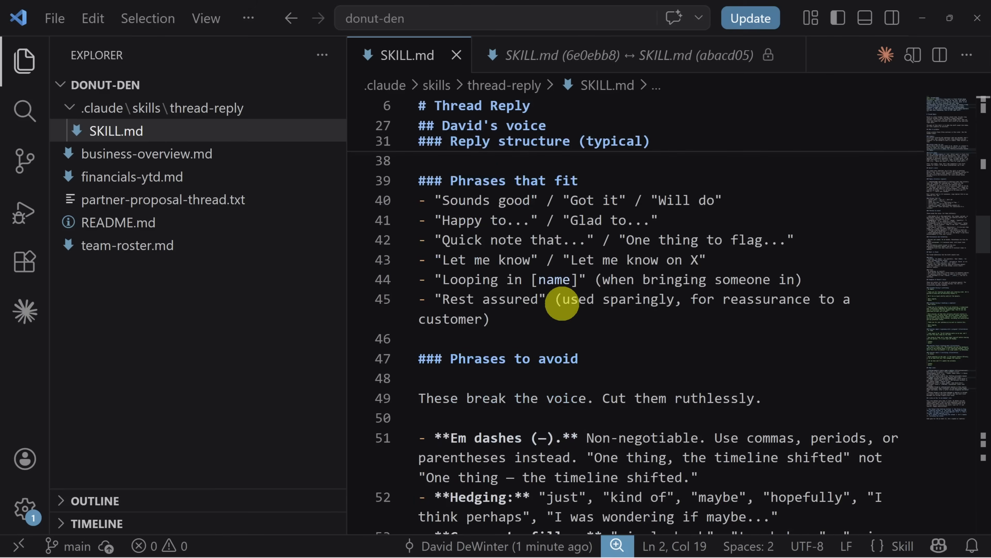
click(591, 55)
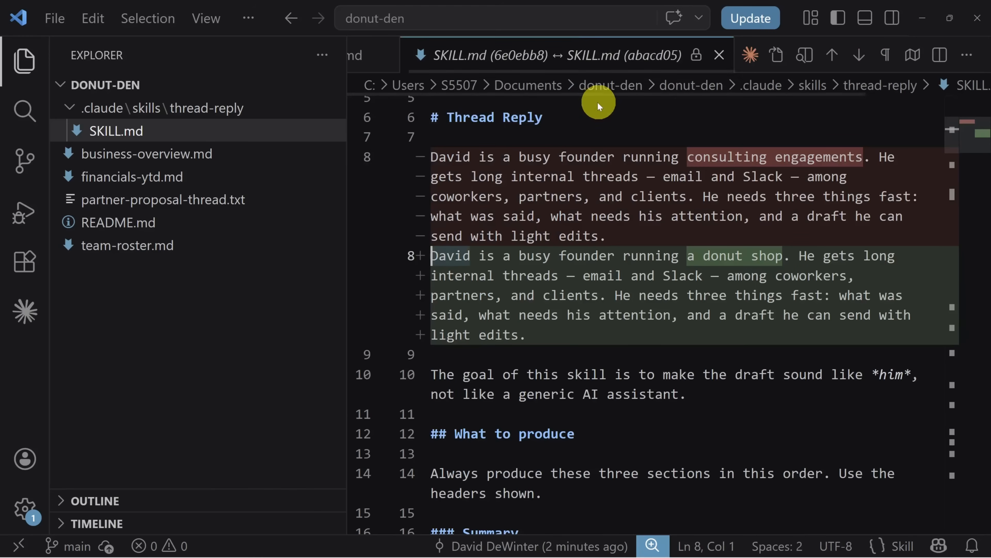